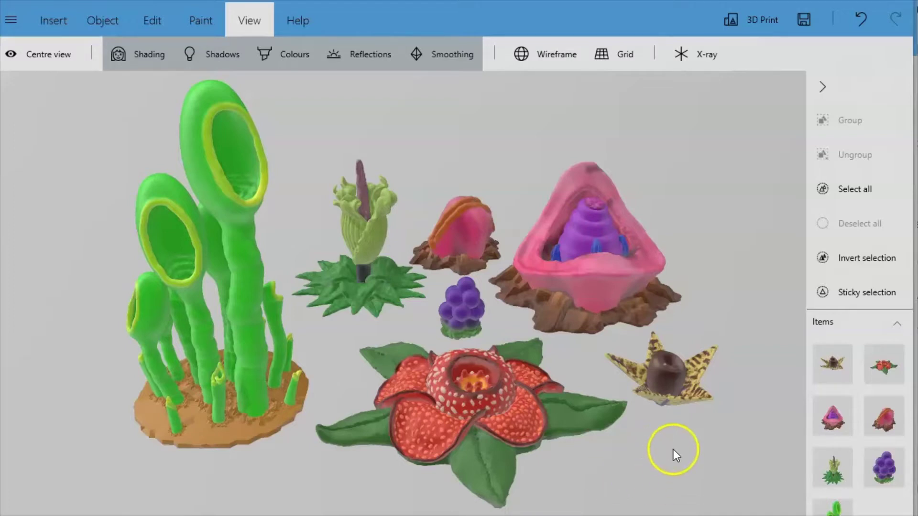
click(607, 72)
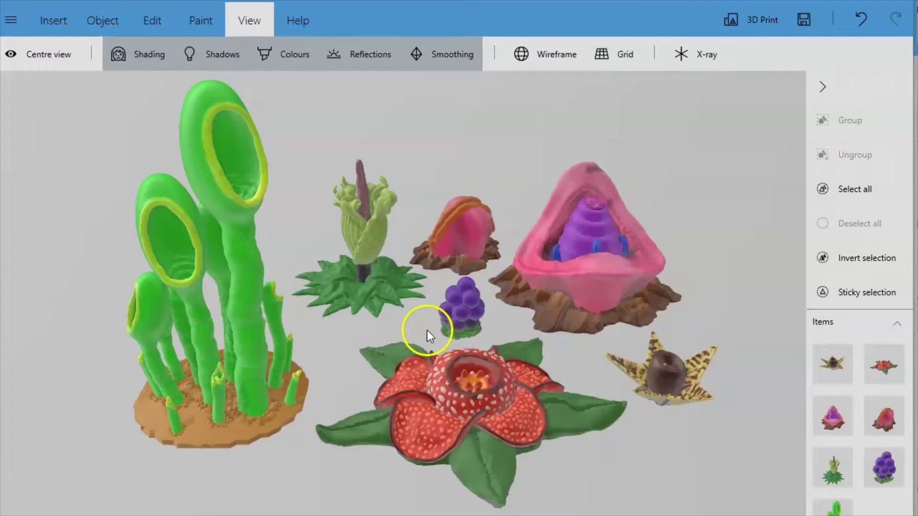
middle_drag(592, 343, 587, 366)
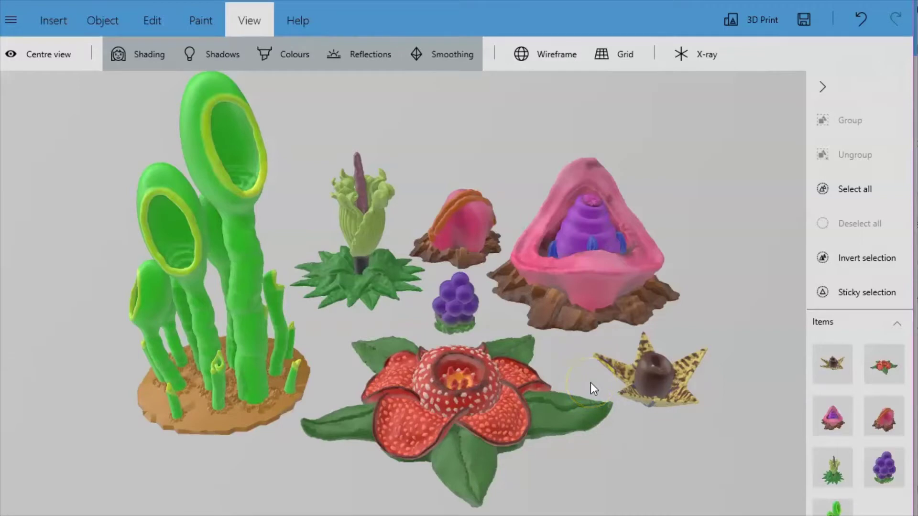
mouse_move(590, 382)
mouse_down()
mouse_move(578, 389)
mouse_move(583, 374)
mouse_up()
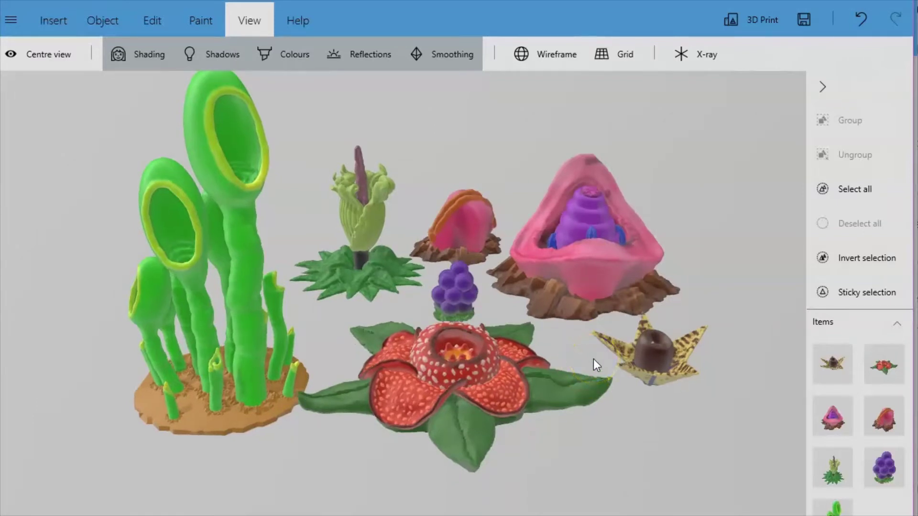
mouse_move(592, 360)
mouse_down()
mouse_move(590, 392)
mouse_move(580, 368)
mouse_move(607, 383)
mouse_move(592, 369)
mouse_up()
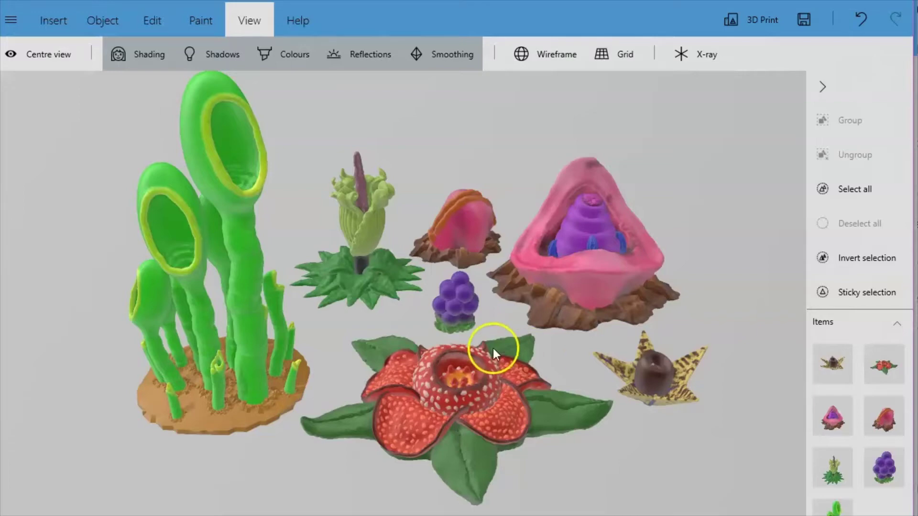
- Examine the red flower's mesh triangles up close in wireframe display and restore the normal shaded display
click(530, 70)
scroll(534, 341, up, 5)
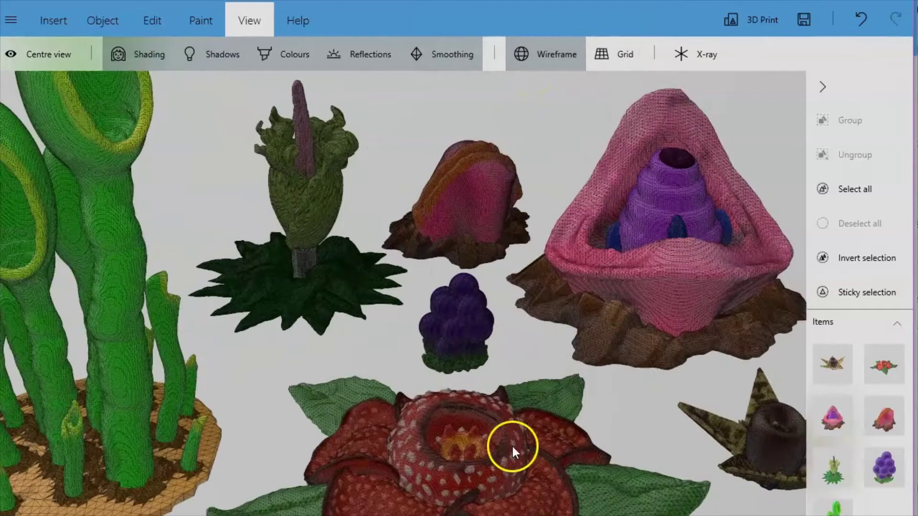
scroll(523, 473, up, 10)
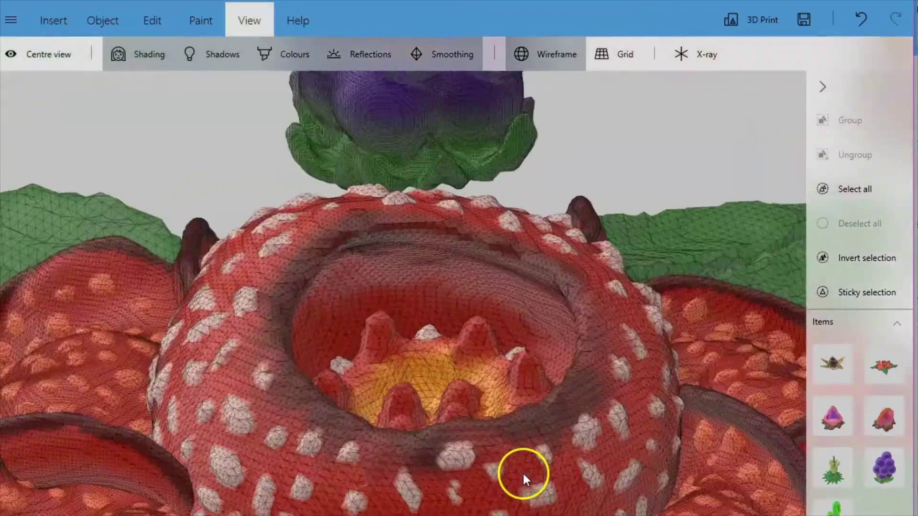
scroll(484, 263, up, 10)
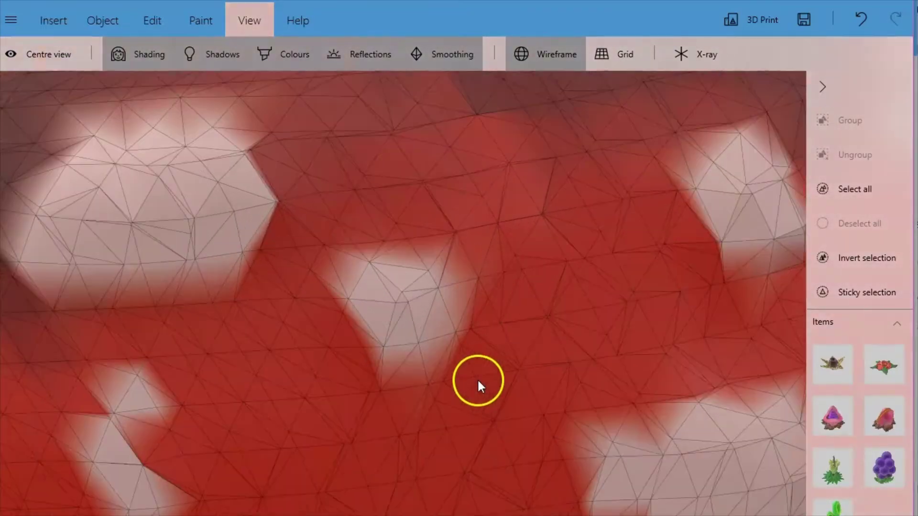
drag(477, 377, 494, 303)
scroll(538, 386, down, 3)
scroll(540, 388, down, 10)
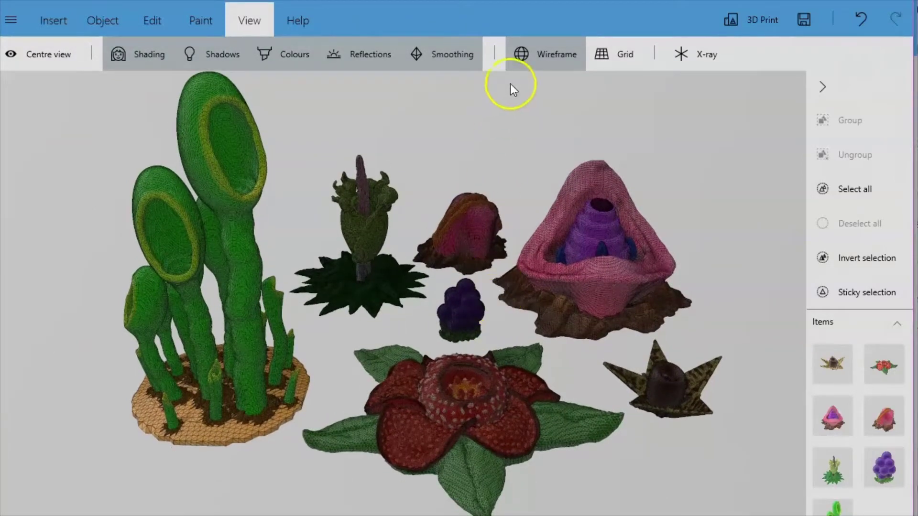
click(533, 58)
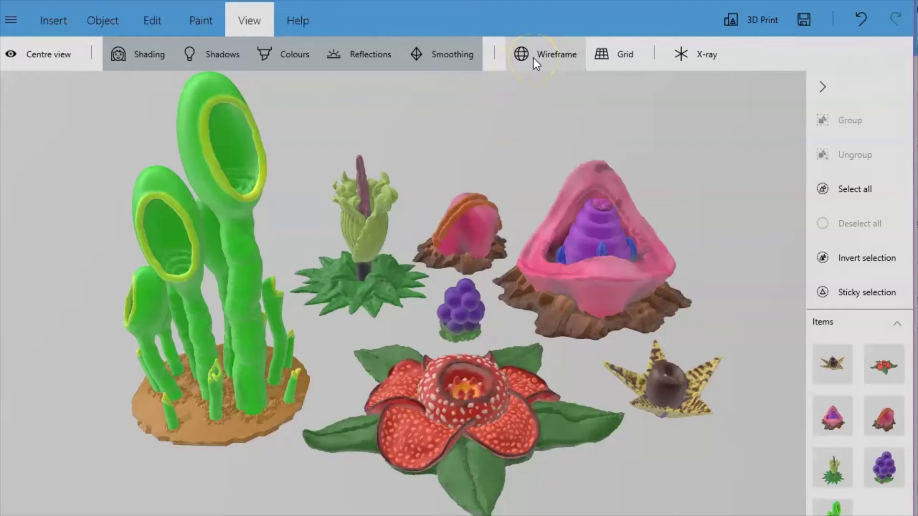
click(532, 58)
click(533, 59)
click(535, 194)
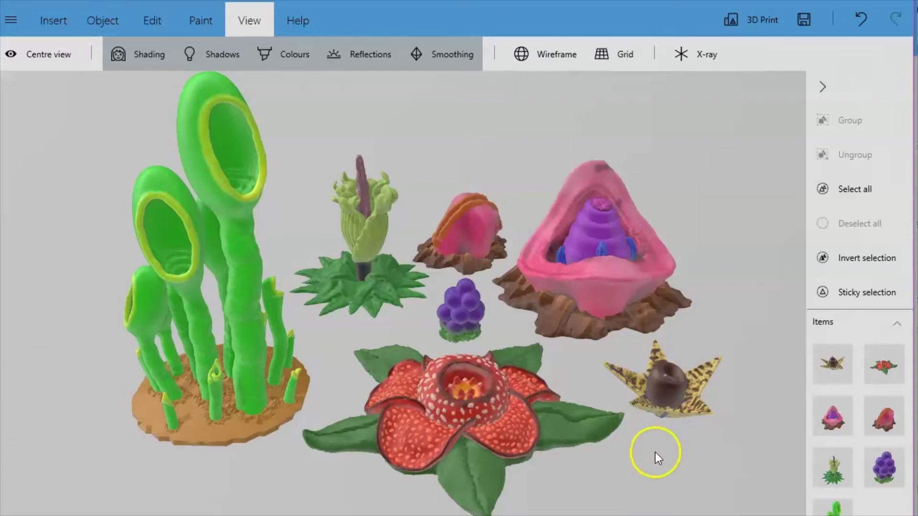
drag(655, 453, 583, 480)
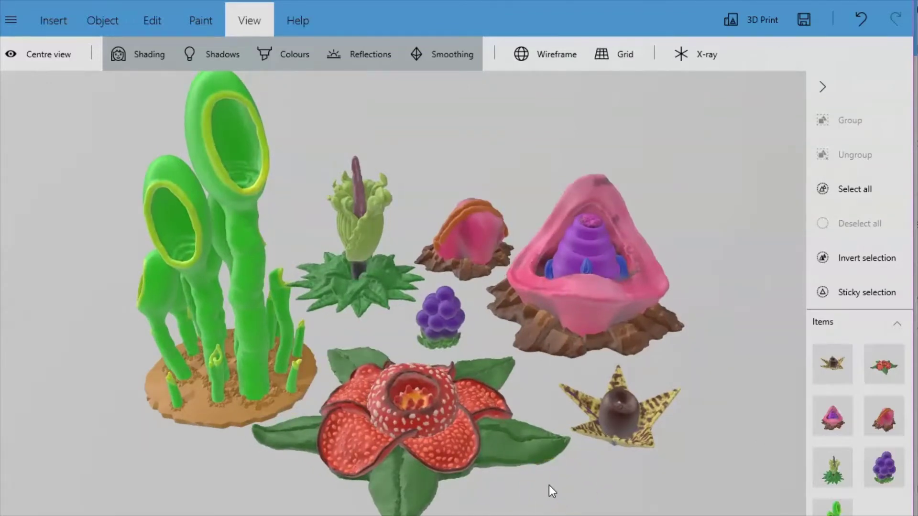
mouse_move(549, 486)
right_down()
mouse_move(549, 470)
mouse_move(554, 475)
right_up()
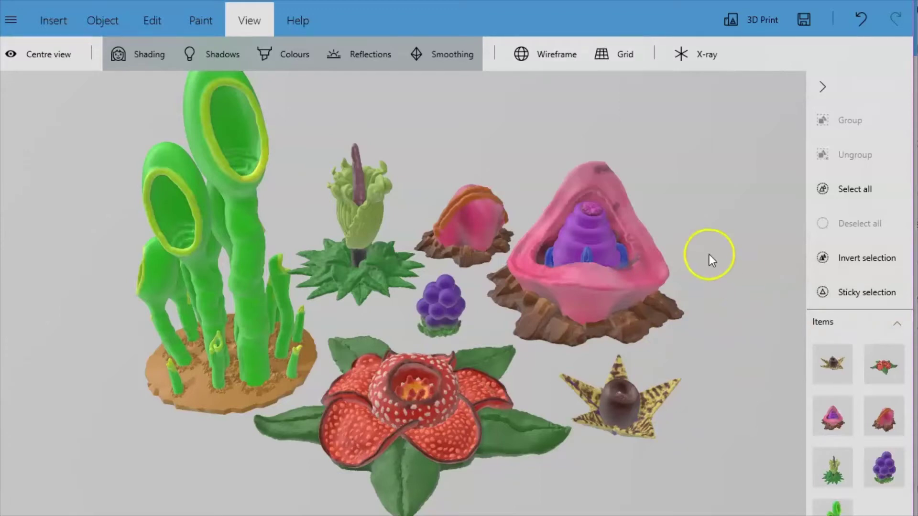
click(426, 412)
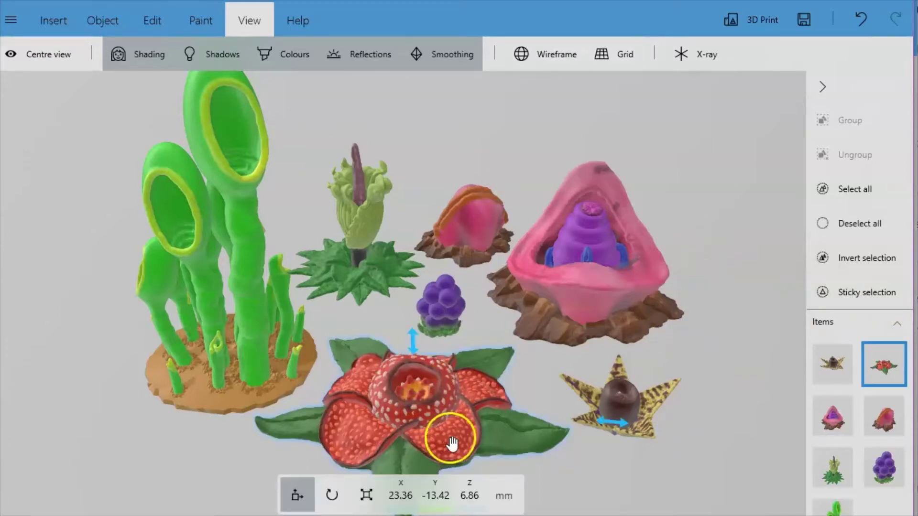
click(844, 232)
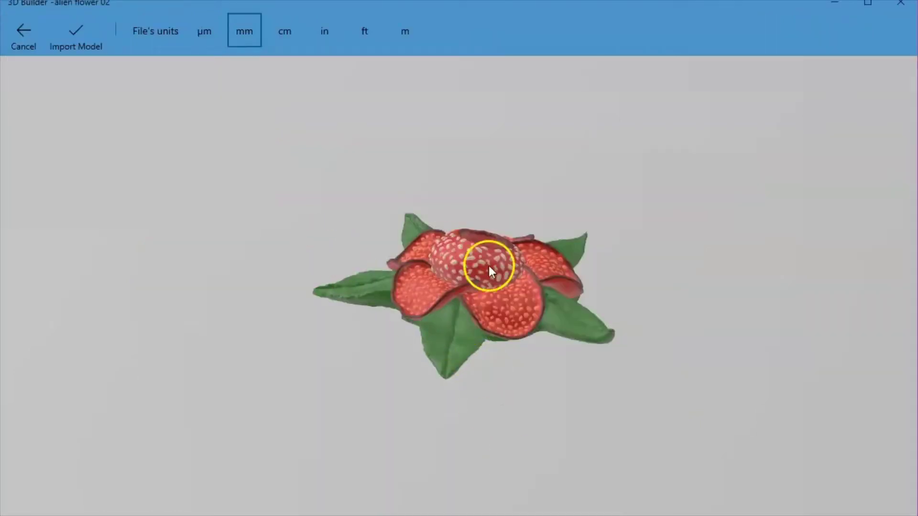
- Import the alien flower 02 model with millimetres as the file's units
drag(486, 262, 257, 374)
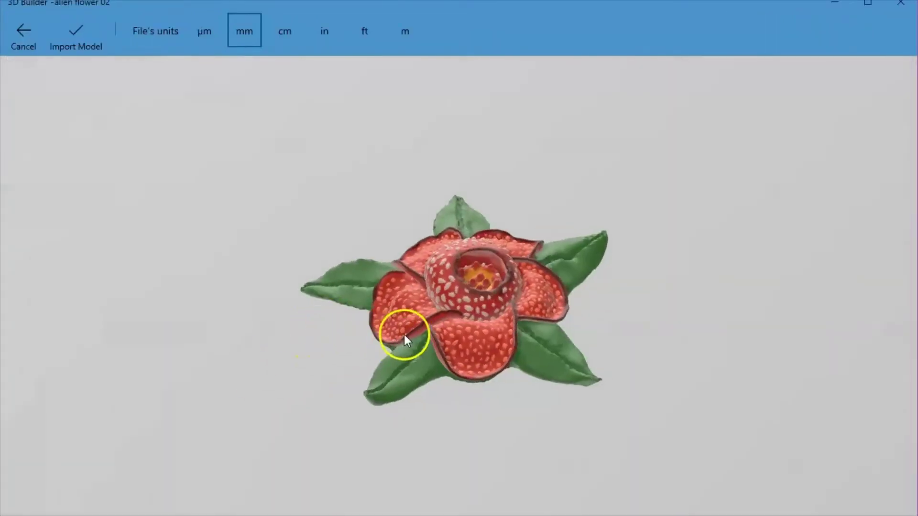
scroll(405, 334, up, 5)
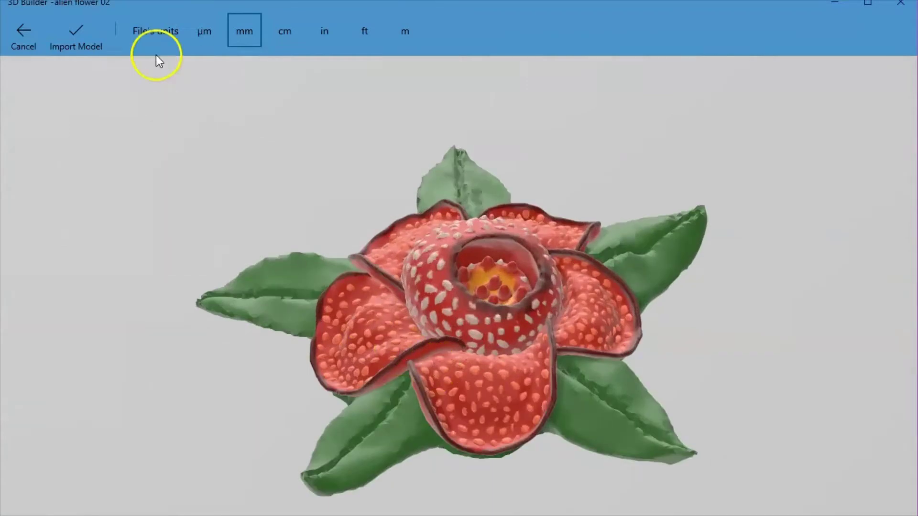
click(78, 33)
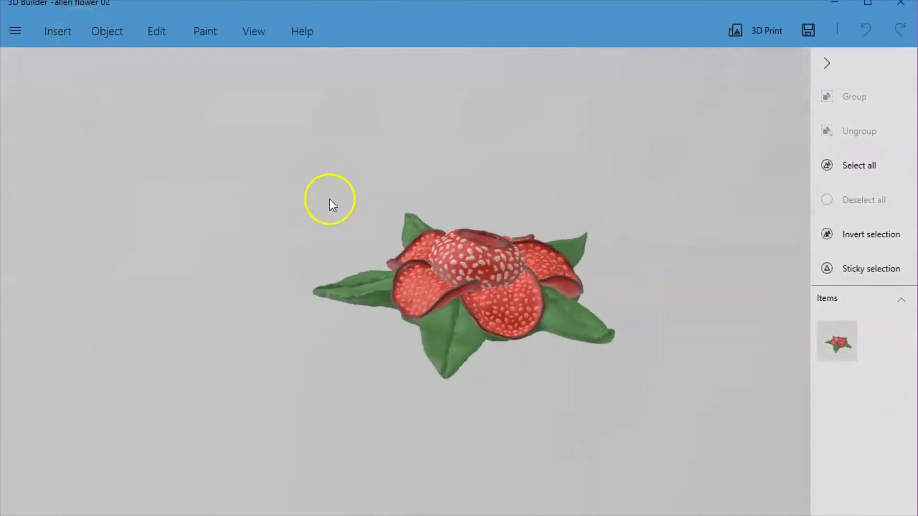
- Select the imported flower and switch to scale mode to check its dimensions in millimetres
drag(329, 199, 203, 387)
drag(508, 389, 467, 398)
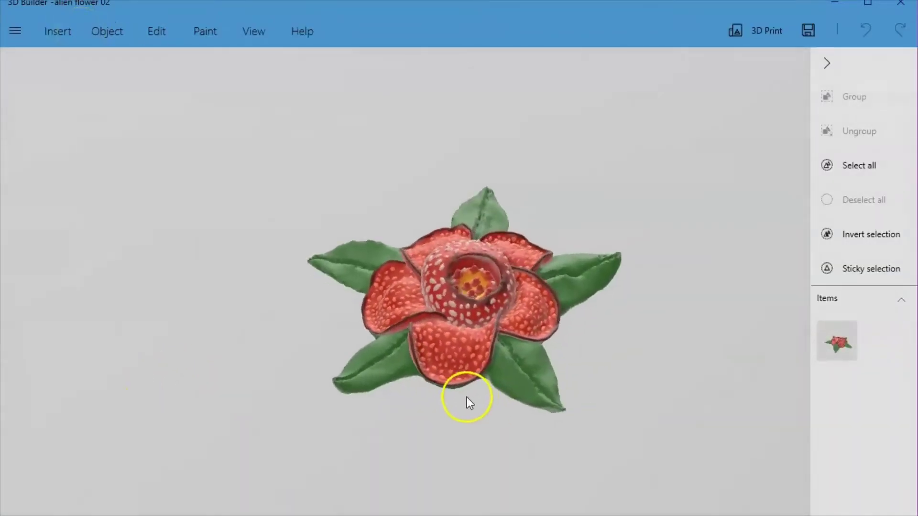
scroll(498, 342, up, 3)
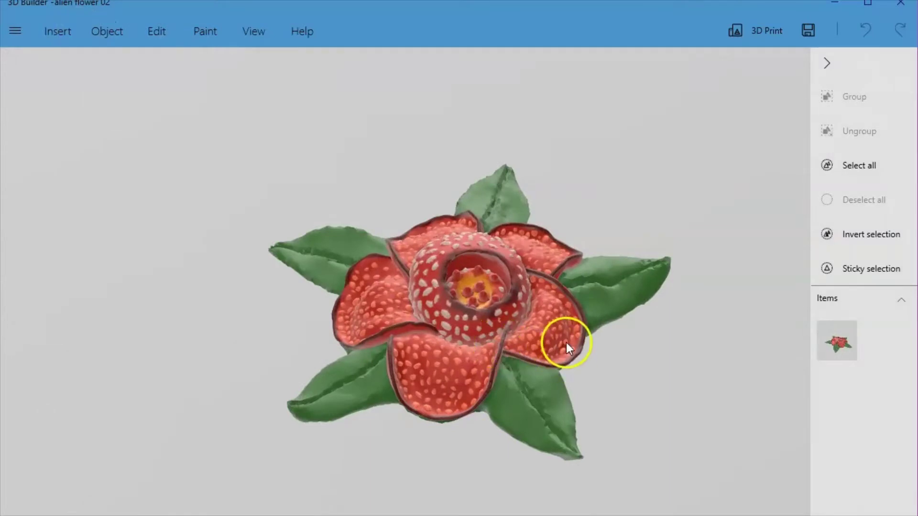
right_drag(566, 342, 560, 324)
mouse_move(560, 324)
mouse_down()
mouse_move(541, 326)
mouse_move(552, 316)
mouse_up()
scroll(523, 330, up, 3)
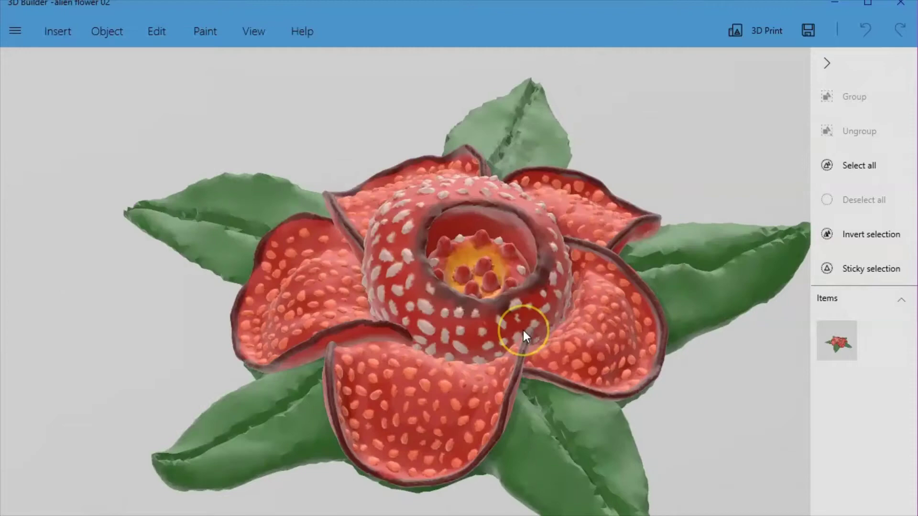
scroll(523, 331, down, 1)
click(562, 362)
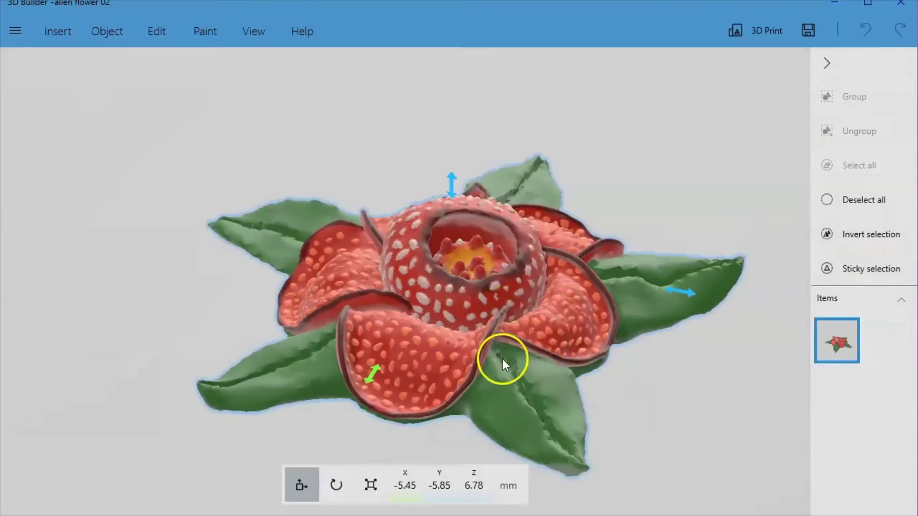
click(366, 492)
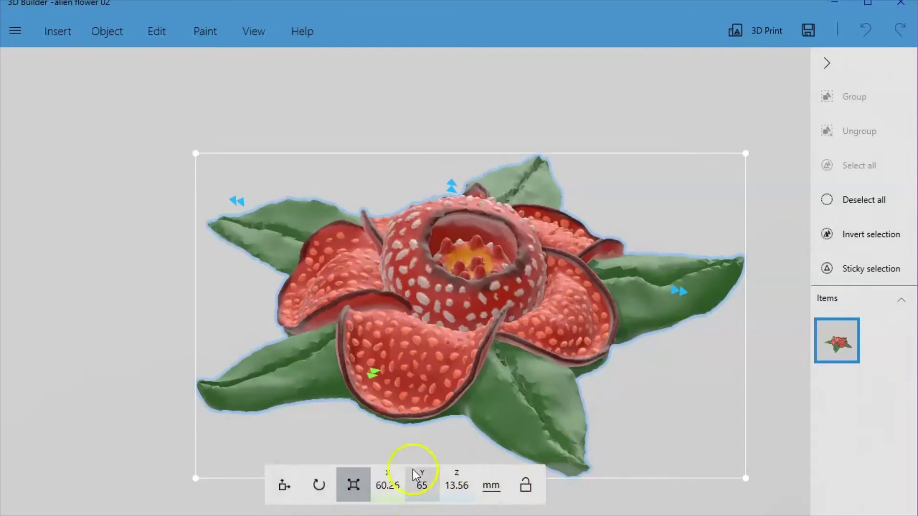
drag(630, 408, 655, 407)
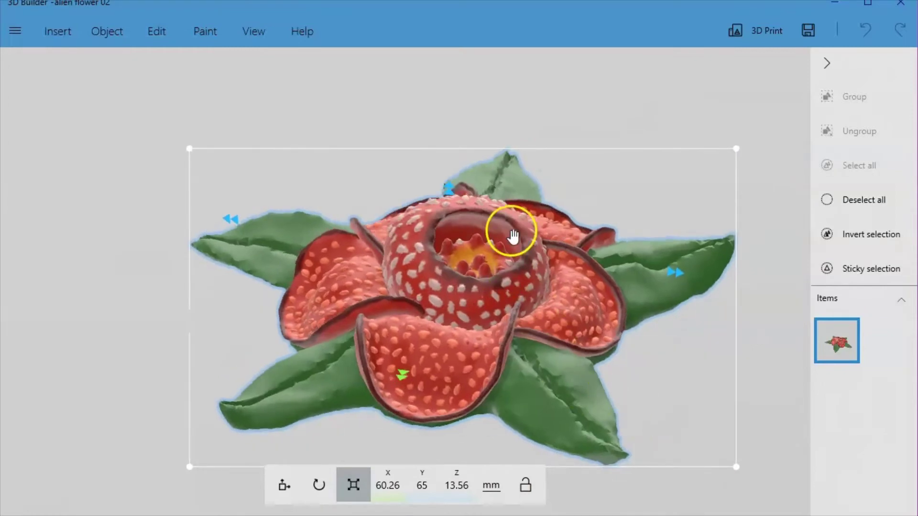
- Inspect the flower's mesh density in wireframe display, restore the normal display and deselect the model
click(262, 29)
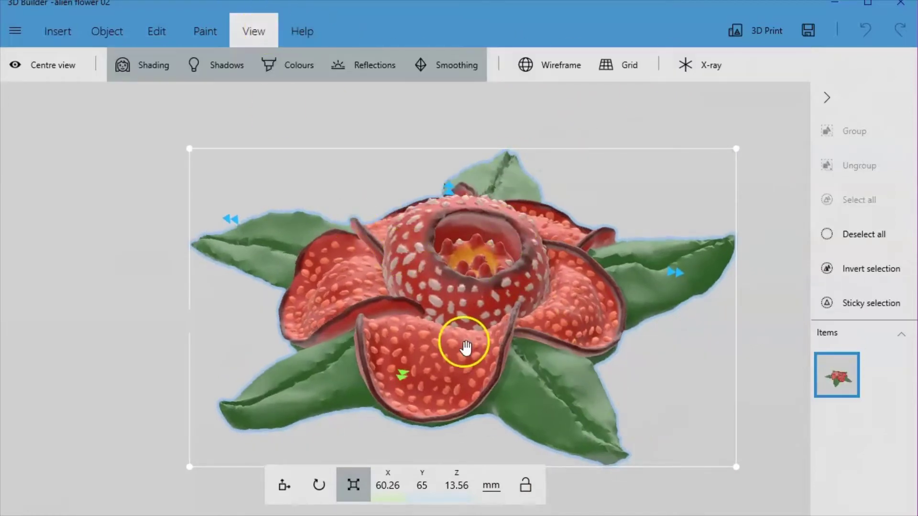
click(550, 64)
scroll(505, 311, up, 10)
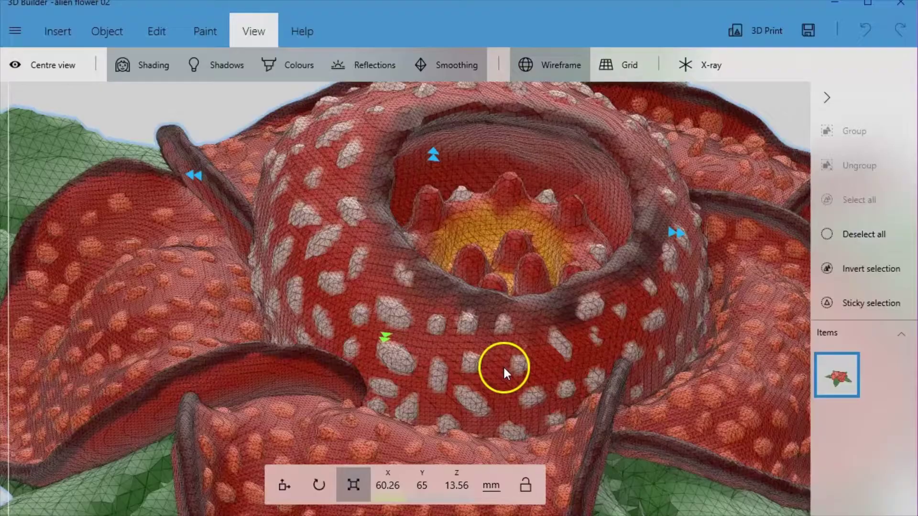
scroll(504, 396, down, 8)
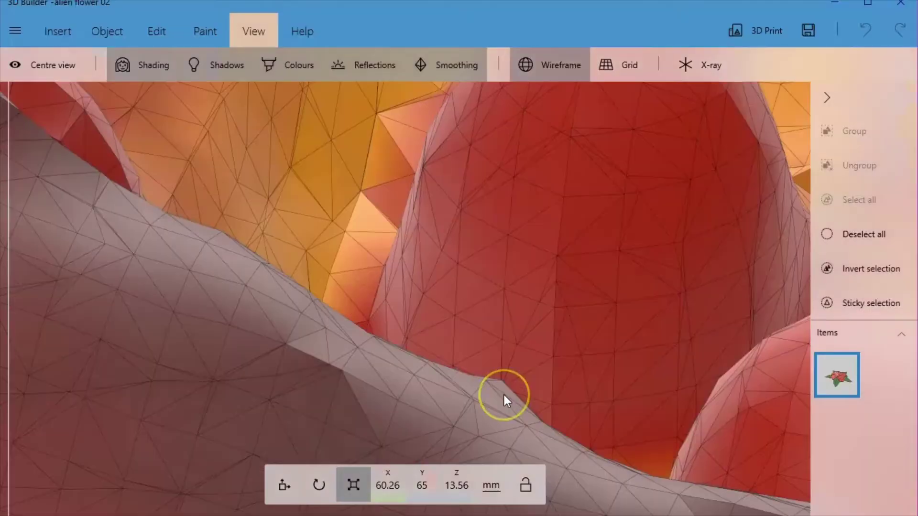
scroll(514, 389, down, 10)
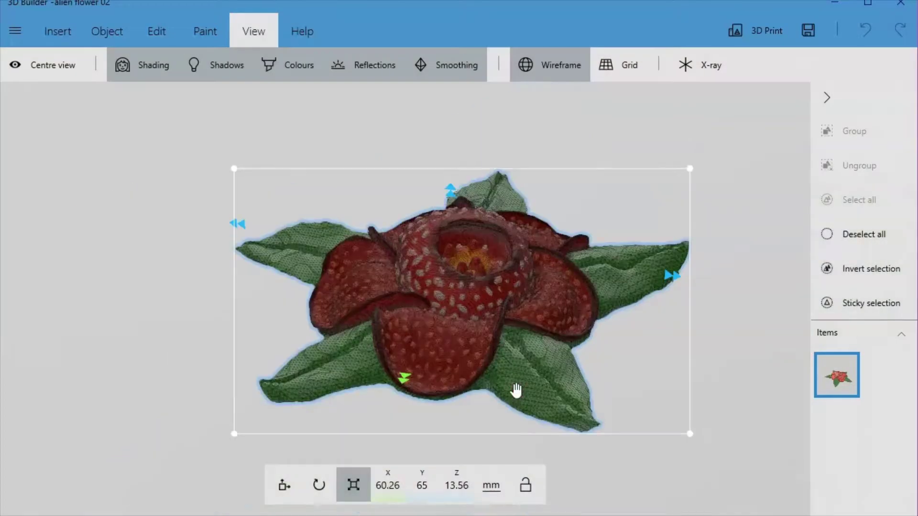
scroll(516, 389, up, 3)
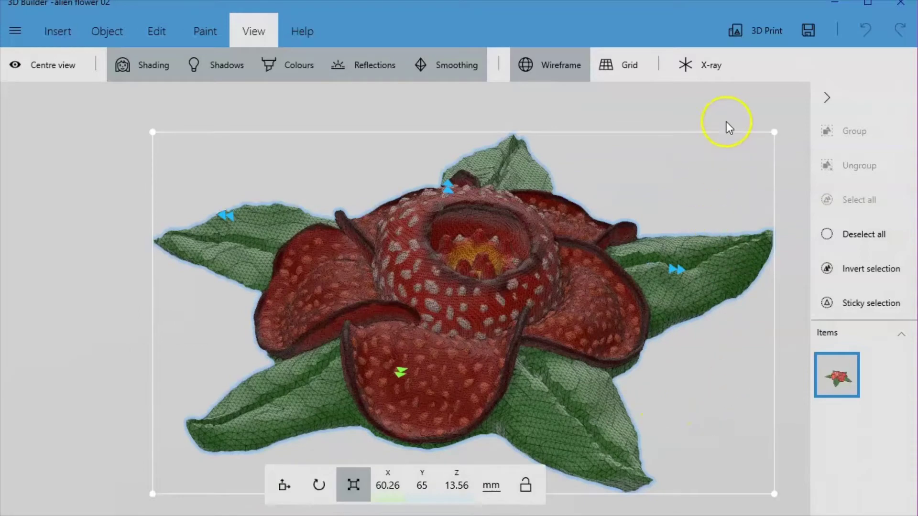
click(545, 65)
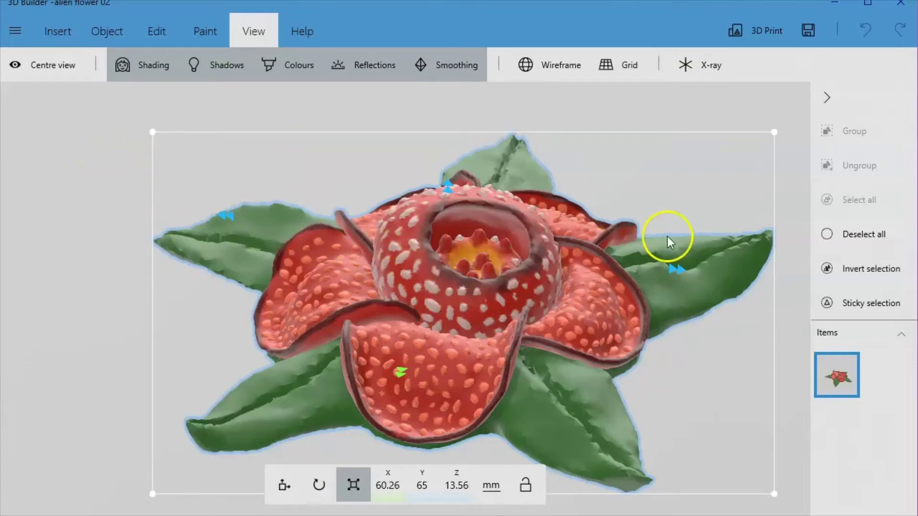
click(844, 233)
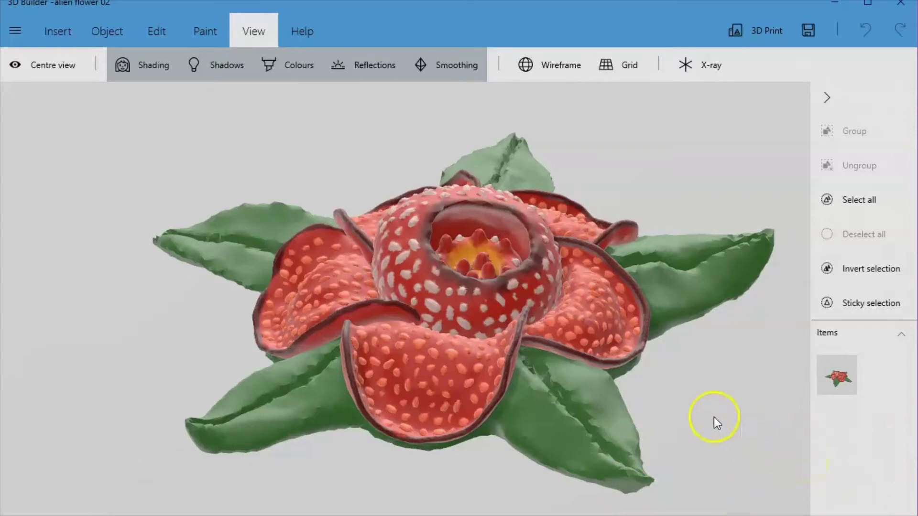
- Try to simplify the coloured flower with increasing reduction levels up to nearly the maximum, leave Simplify and deselect the model
click(580, 355)
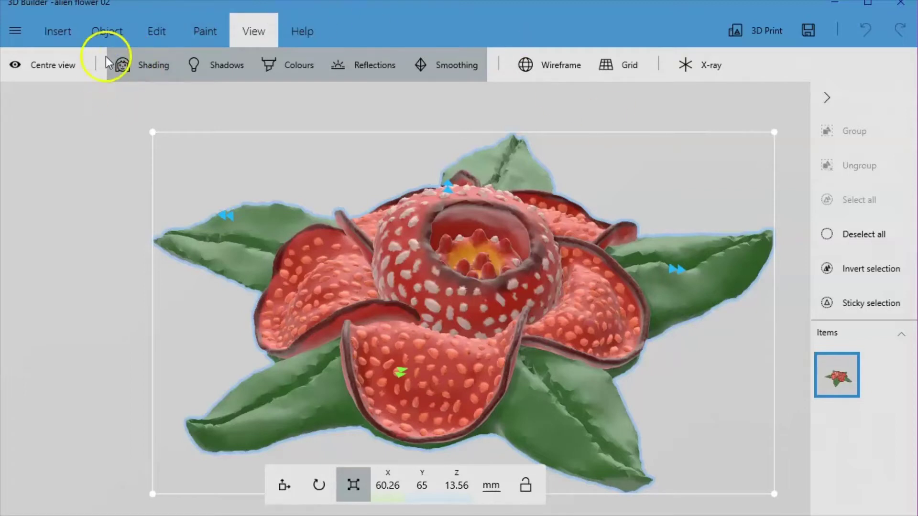
click(105, 42)
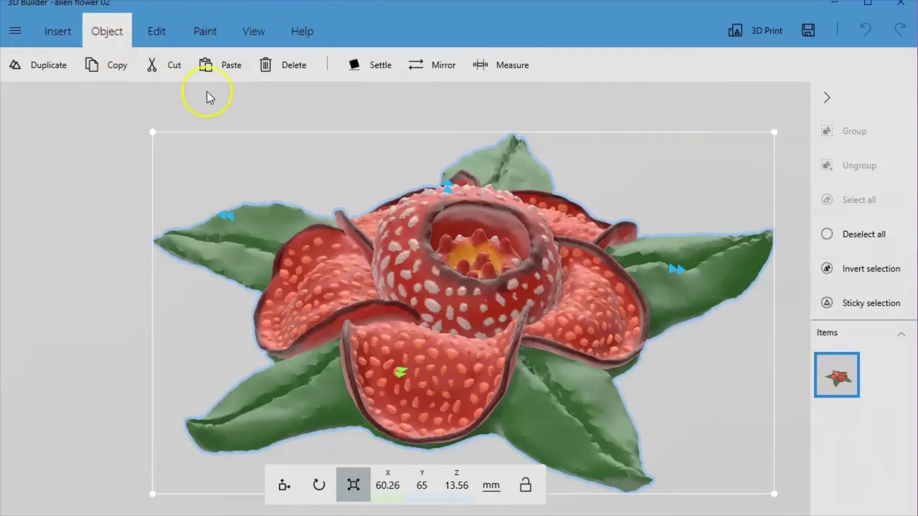
click(173, 33)
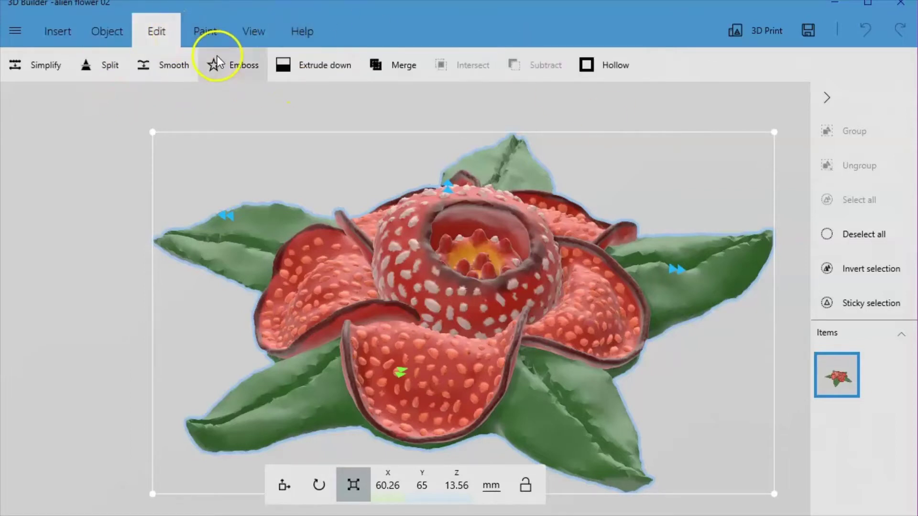
click(42, 73)
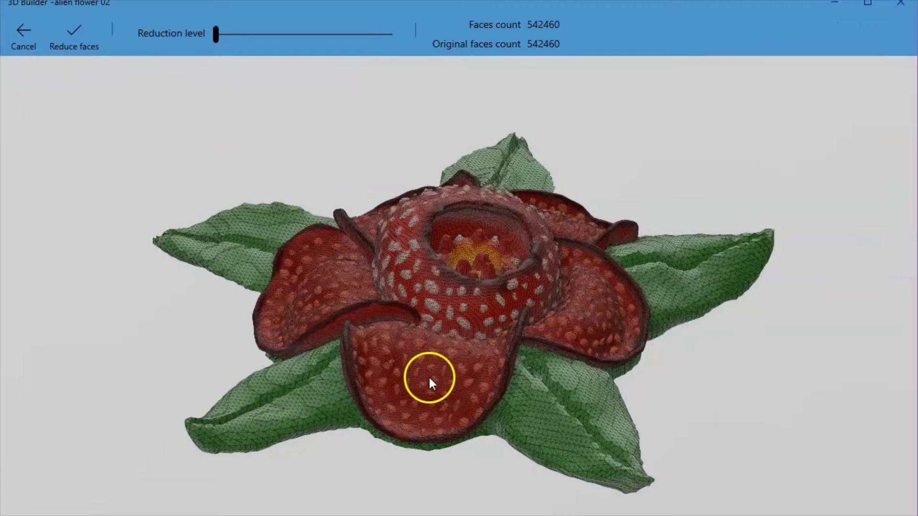
drag(428, 375, 432, 384)
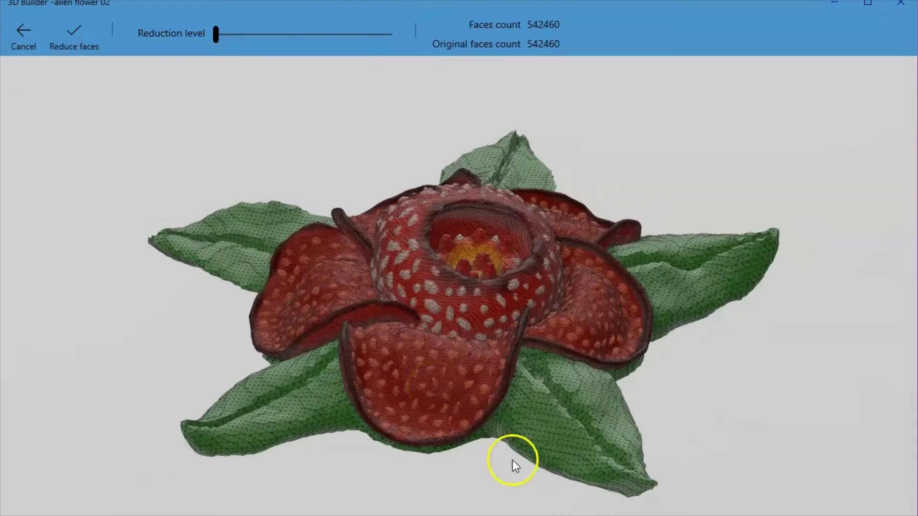
drag(681, 443, 561, 412)
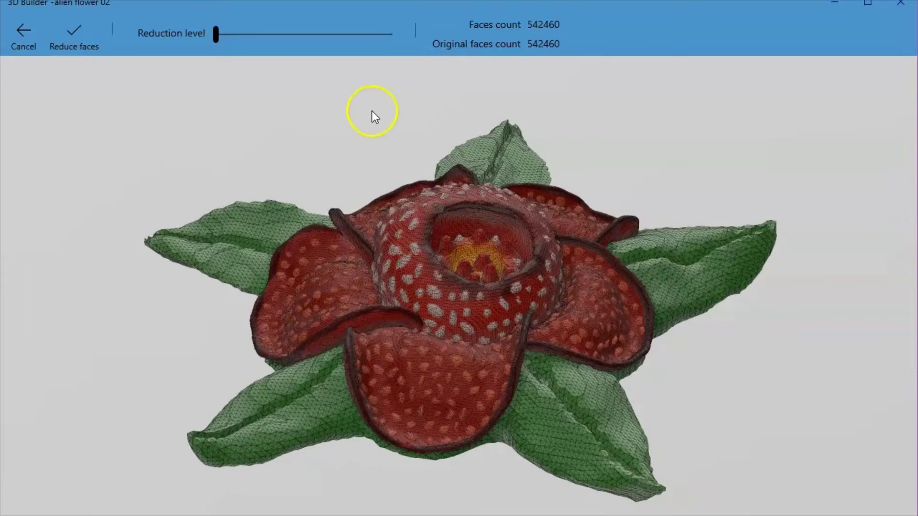
click(273, 34)
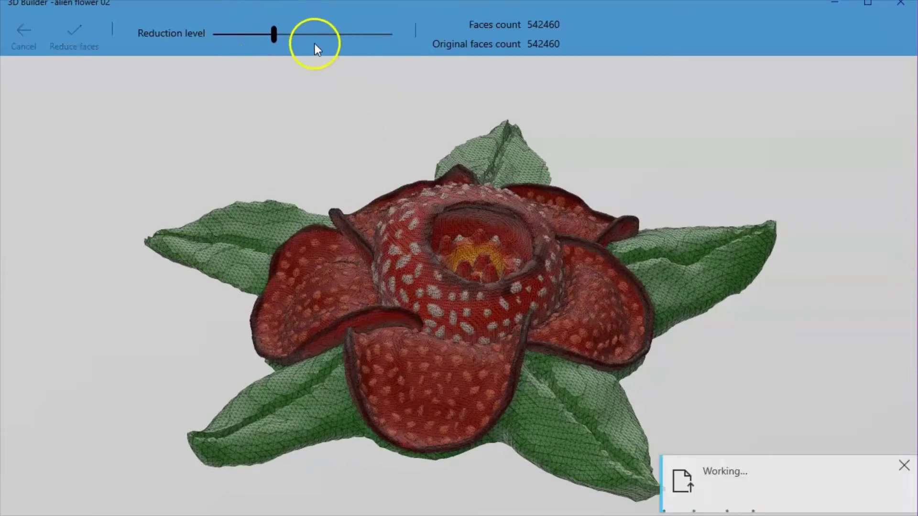
click(328, 33)
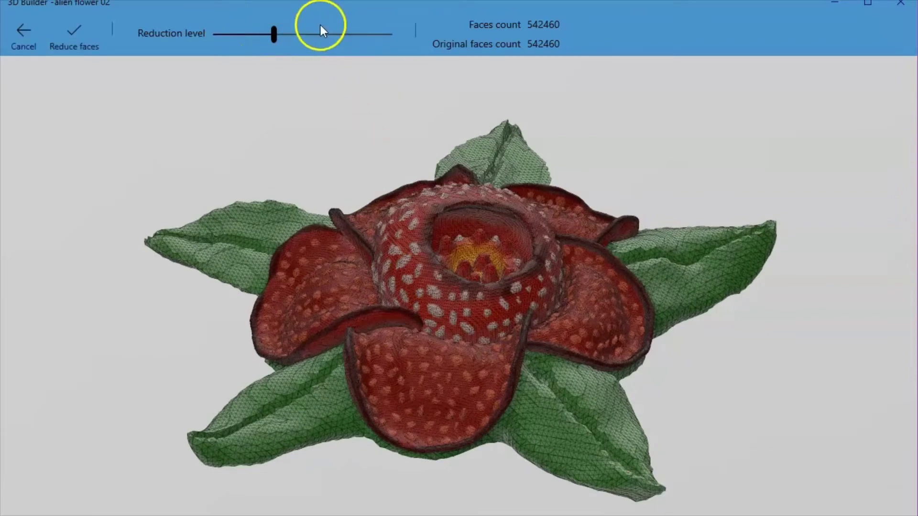
click(359, 36)
click(388, 37)
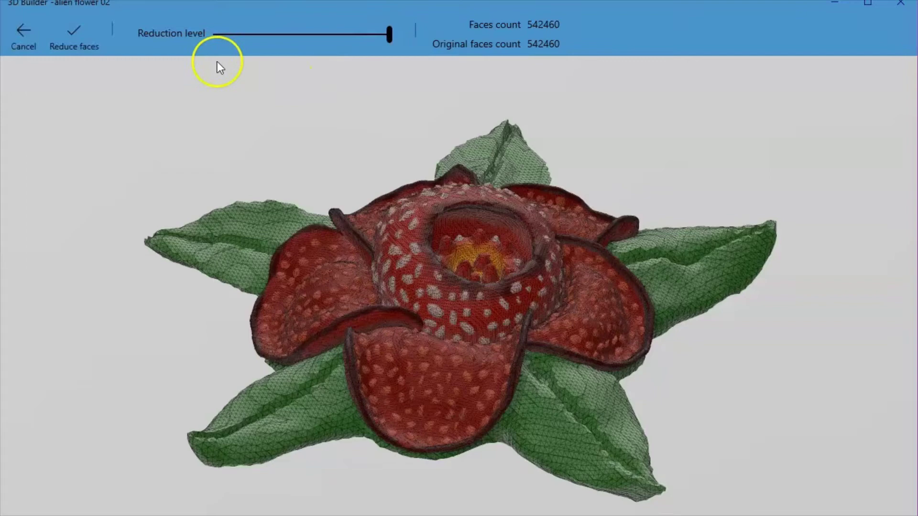
click(17, 36)
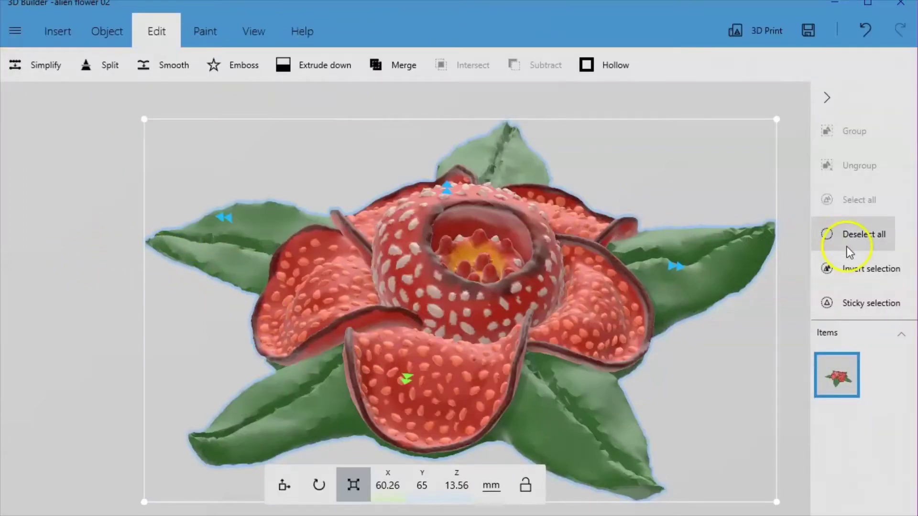
click(879, 251)
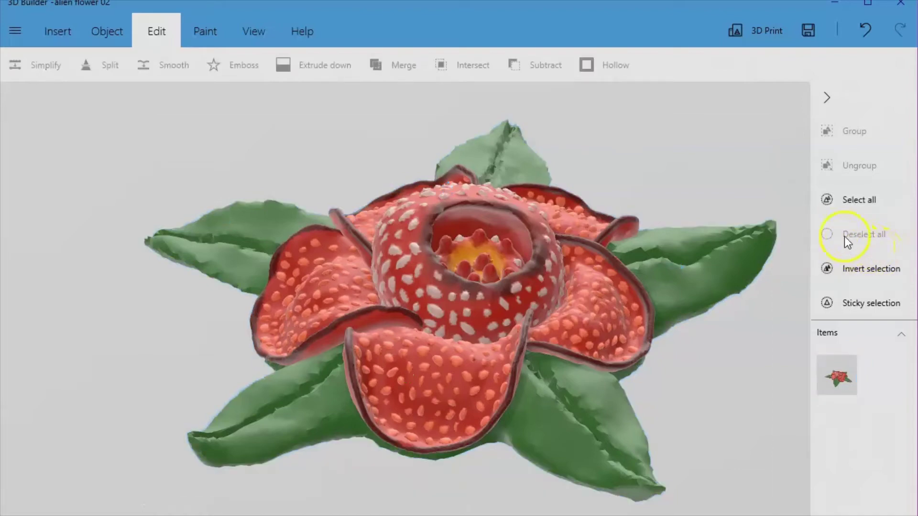
- Save the flower in STL format as "DT - Alien flower 02.stl" in the Alien Flowers STL folder
click(21, 30)
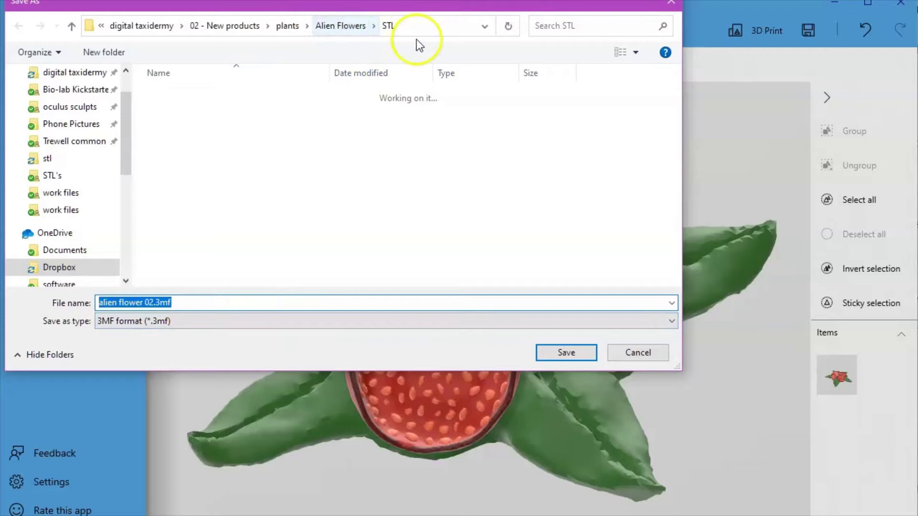
click(97, 302)
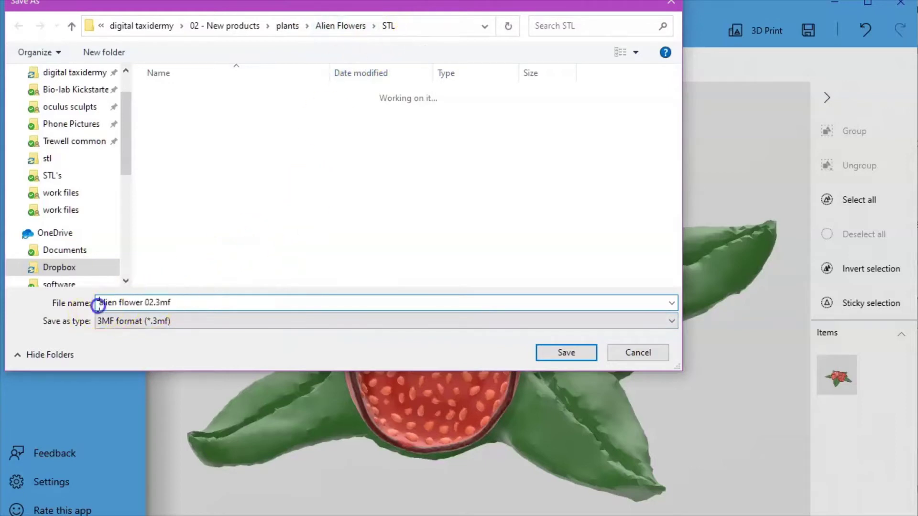
text(DT -)
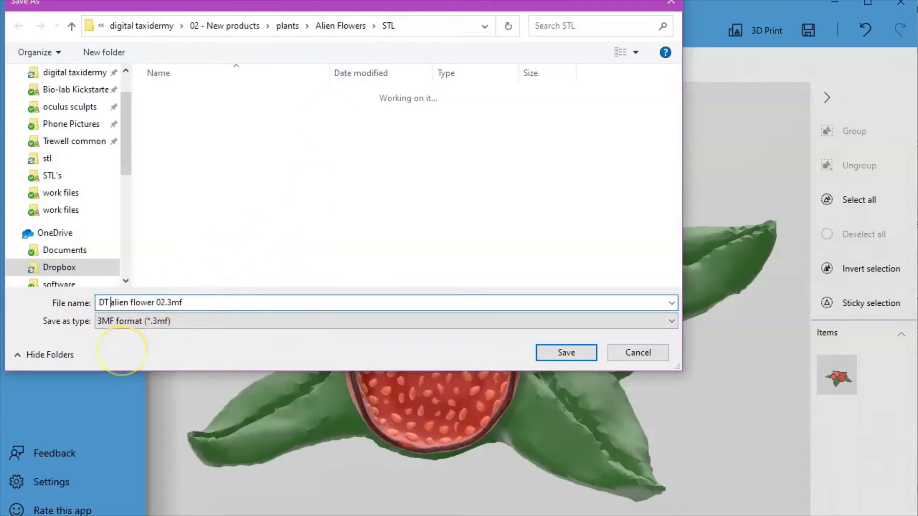
key(Delete)
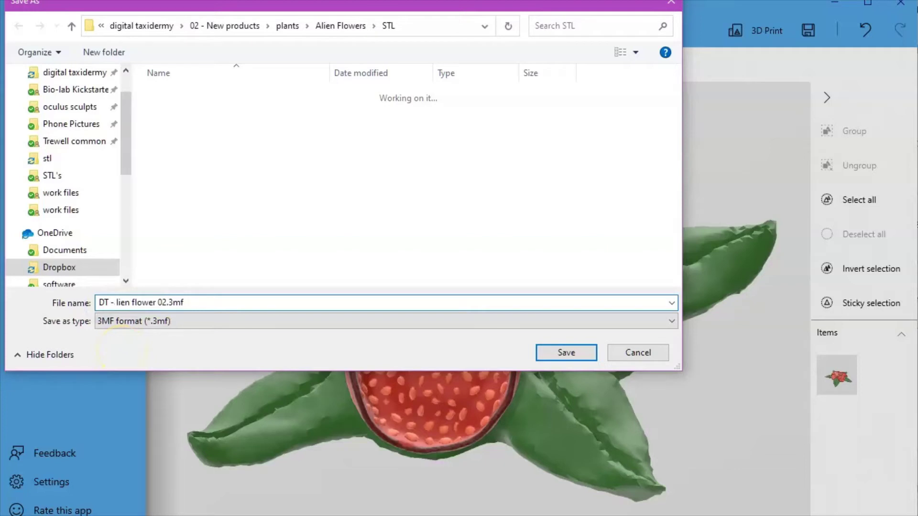
text(A)
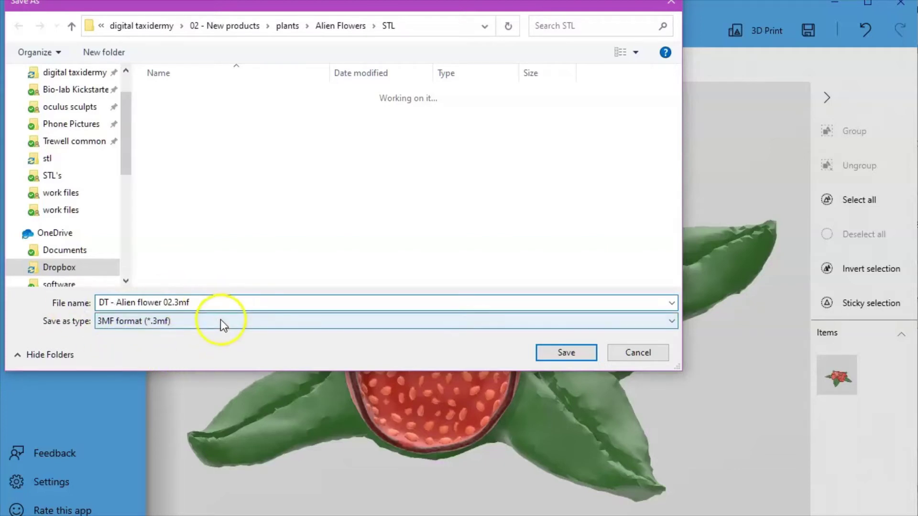
click(148, 322)
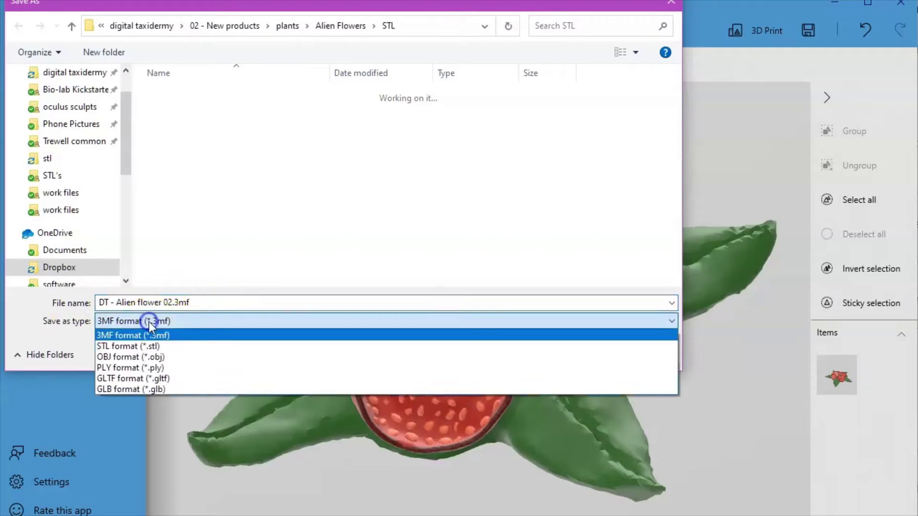
click(146, 347)
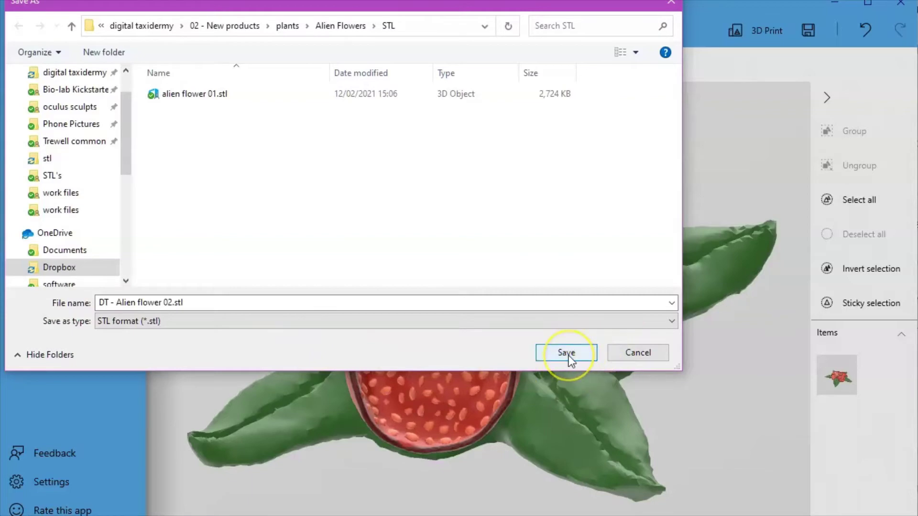
click(567, 354)
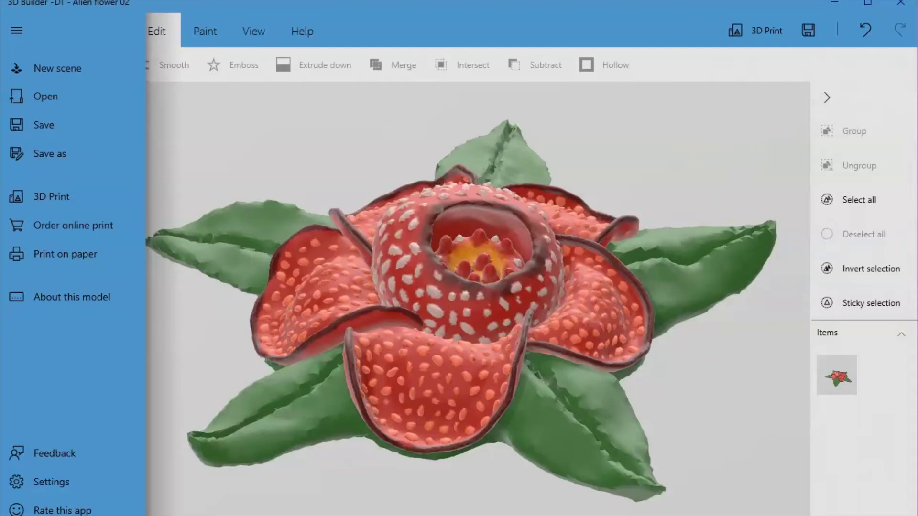
- Close the coloured flower's scene and import the saved DT - Alien flower 02 STL with millimetres as the file's units
click(897, 9)
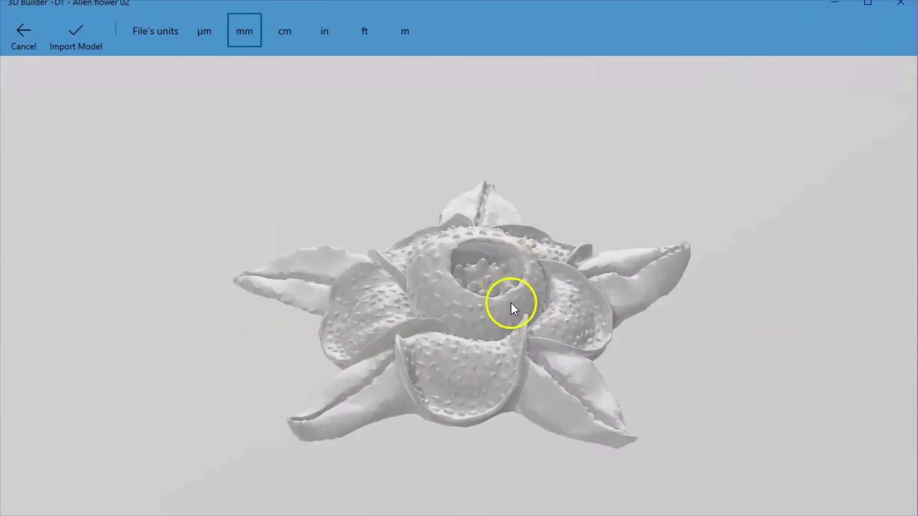
click(101, 29)
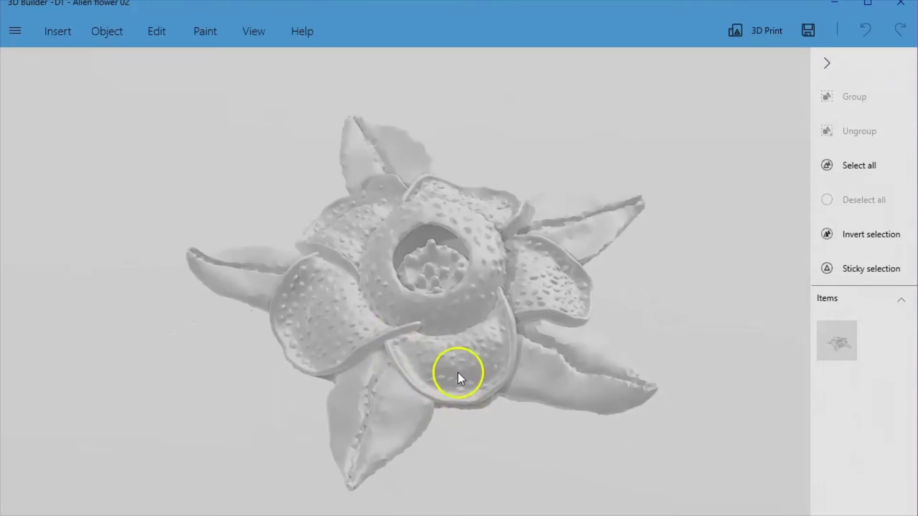
- Switch the uncoloured flower to wireframe display and examine its mesh density up close and from different angles
click(262, 36)
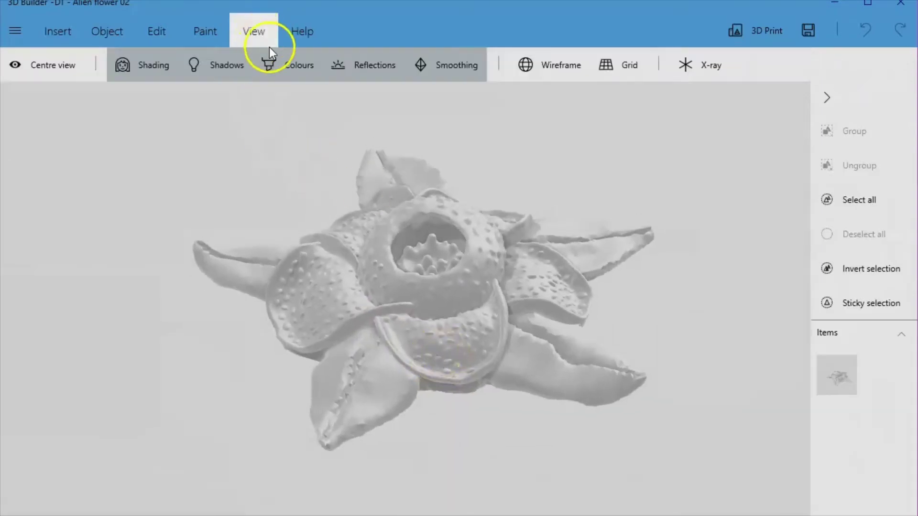
click(553, 65)
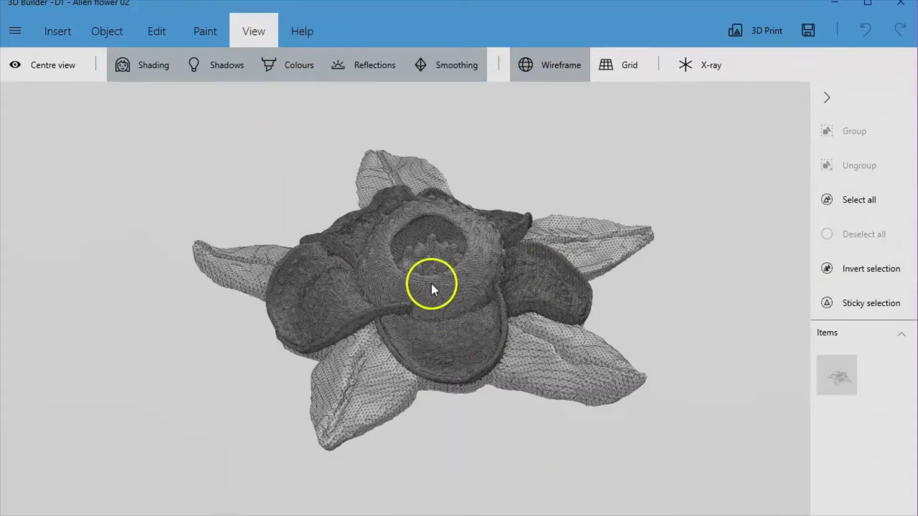
scroll(441, 319, up, 3)
scroll(443, 322, up, 3)
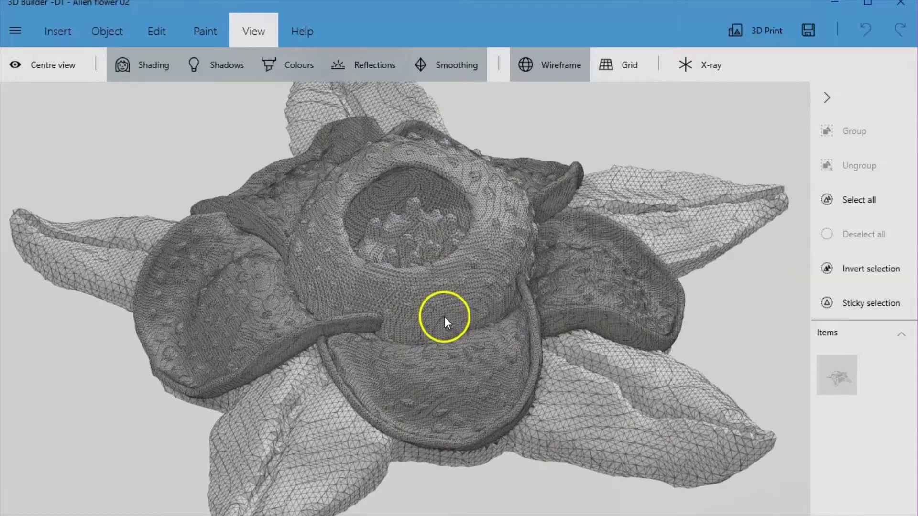
scroll(467, 307, up, 3)
scroll(456, 383, up, 6)
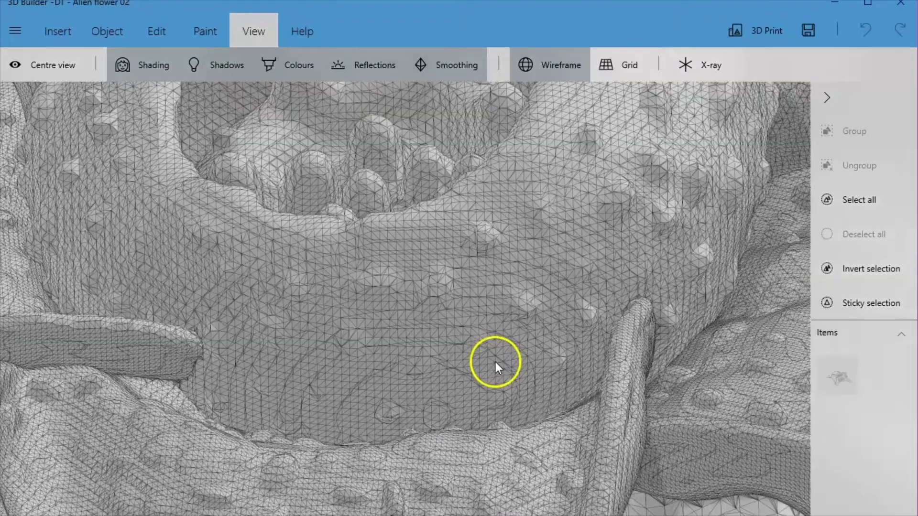
scroll(485, 333, up, 10)
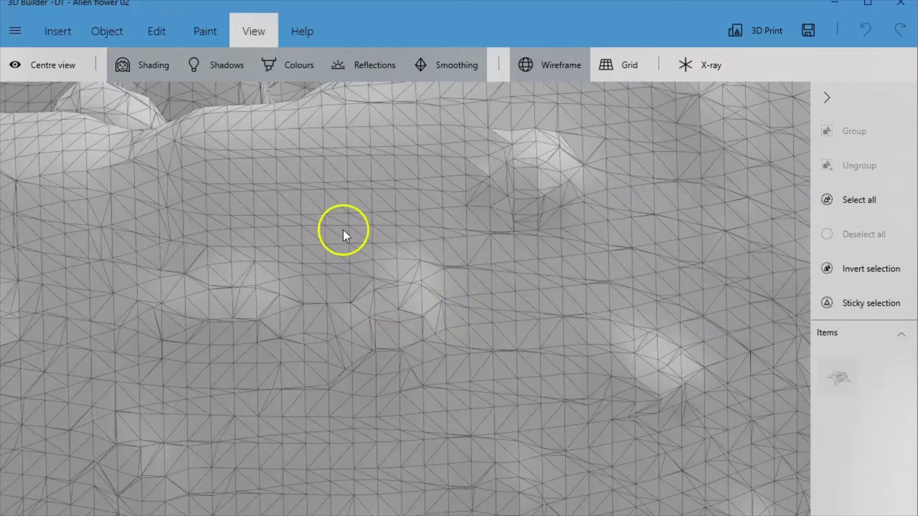
scroll(378, 247, down, 10)
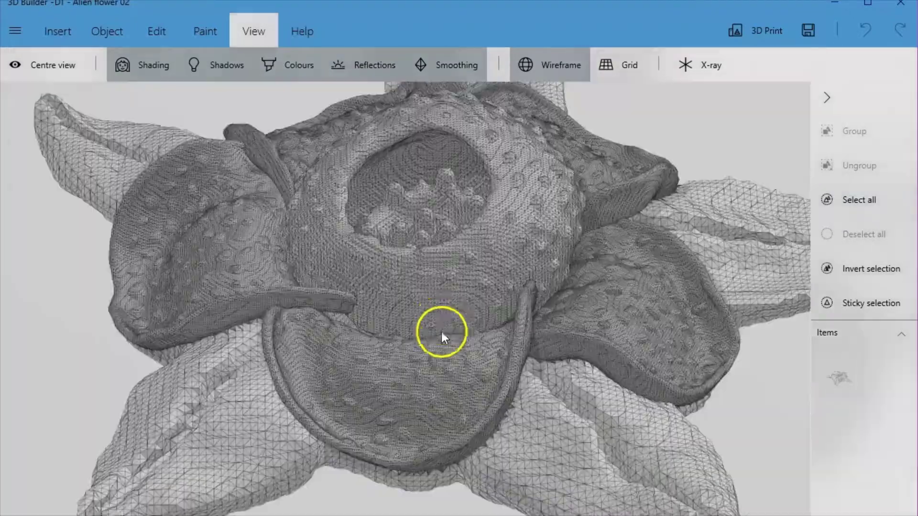
right_drag(441, 332, 488, 411)
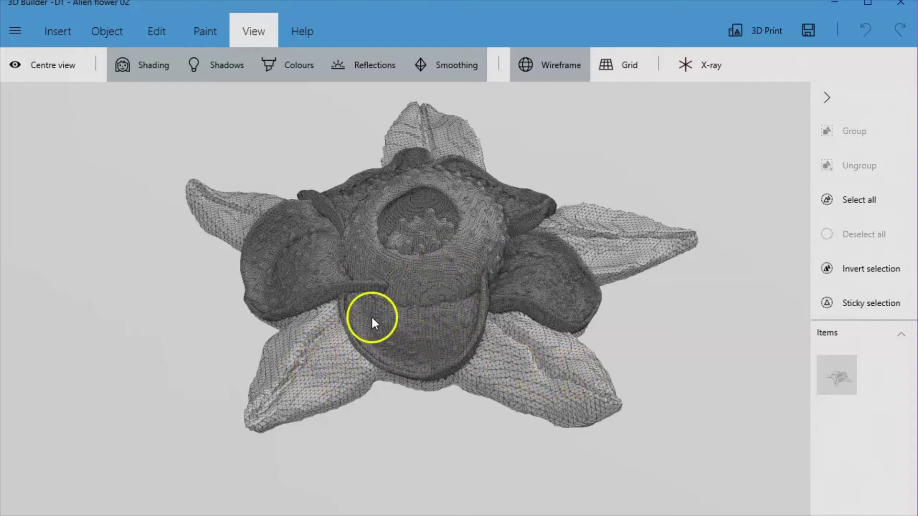
right_drag(441, 292, 408, 337)
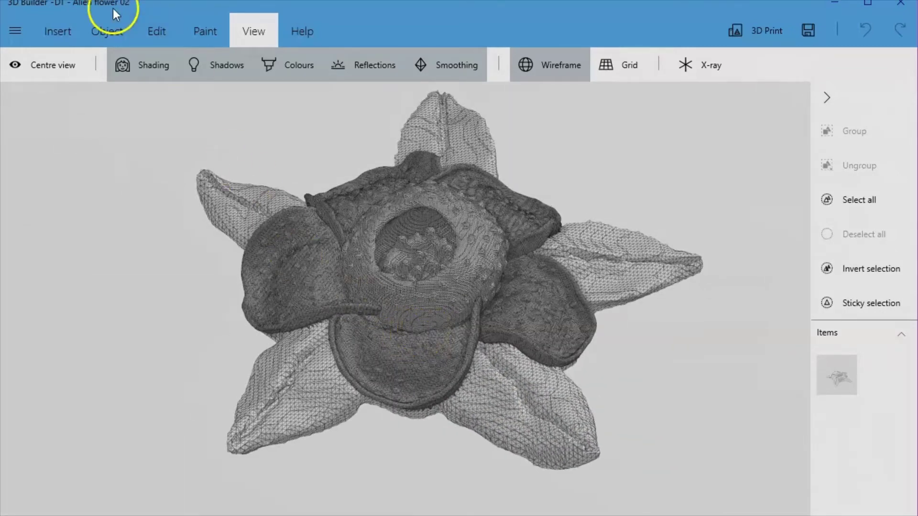
- Select the flower, start Simplify and set the reduction level to about one sixth of its range
click(105, 37)
click(228, 211)
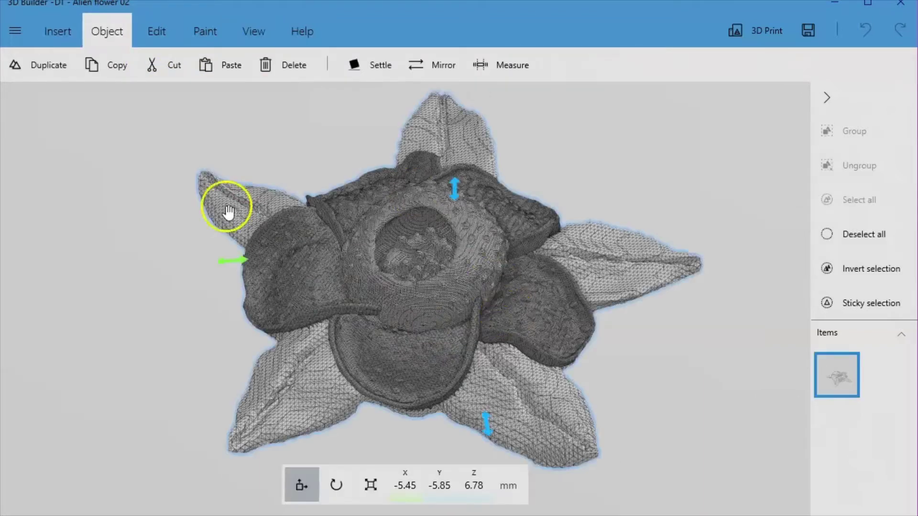
click(152, 34)
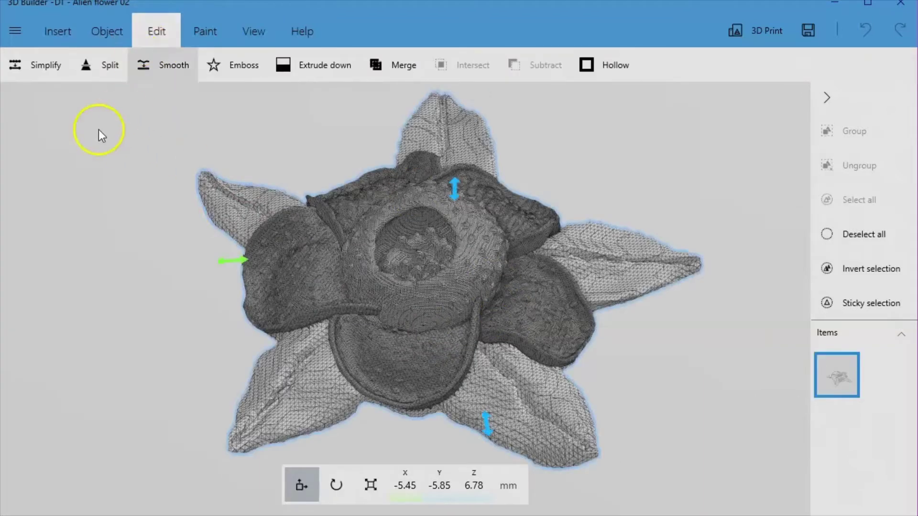
click(27, 68)
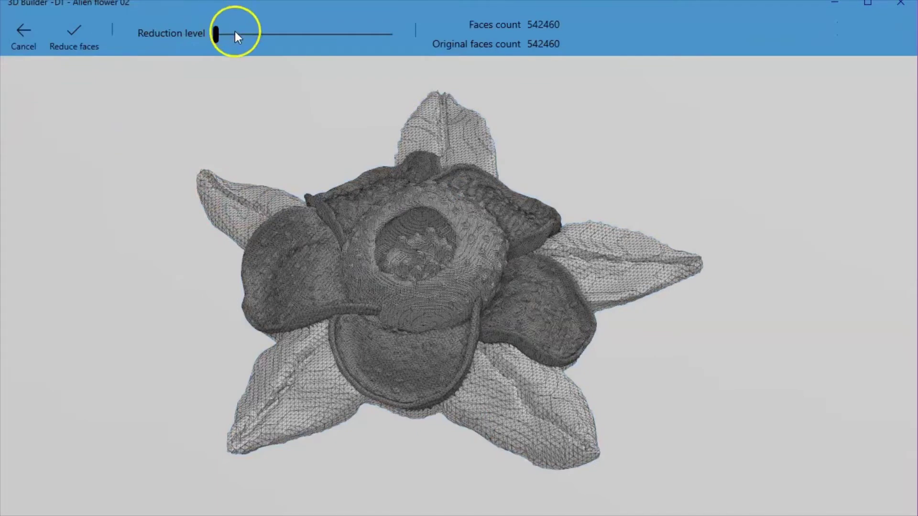
drag(234, 32, 244, 34)
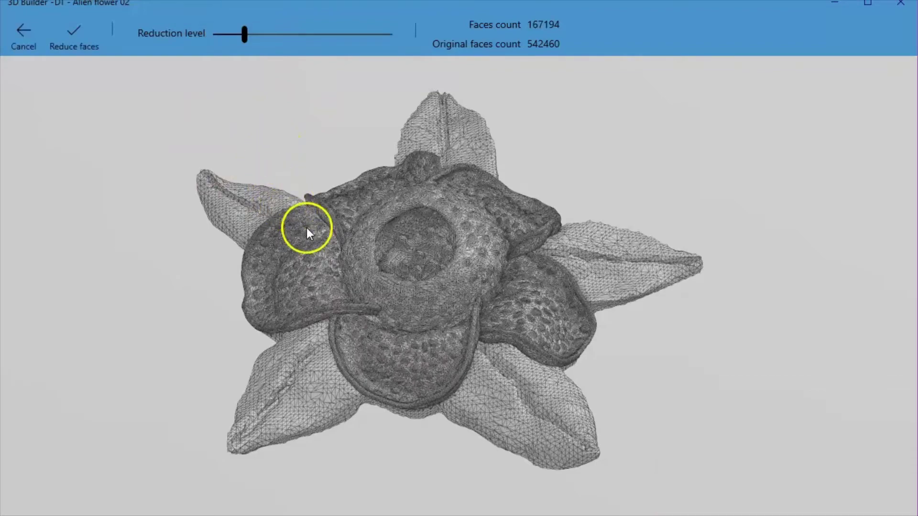
- Examine the simplified mesh around the flower's centre and neighbouring petals up close and from further out
scroll(490, 326, up, 10)
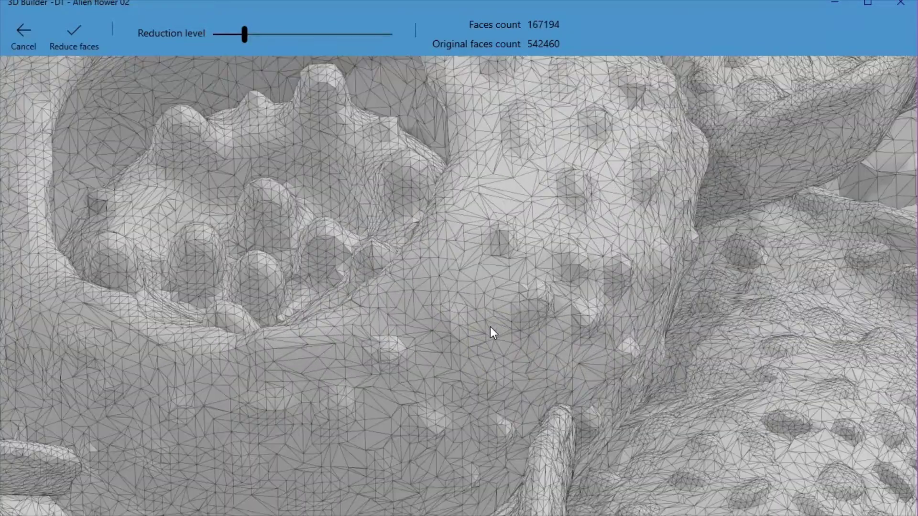
right_drag(595, 389, 535, 312)
drag(604, 432, 552, 419)
scroll(607, 425, down, 10)
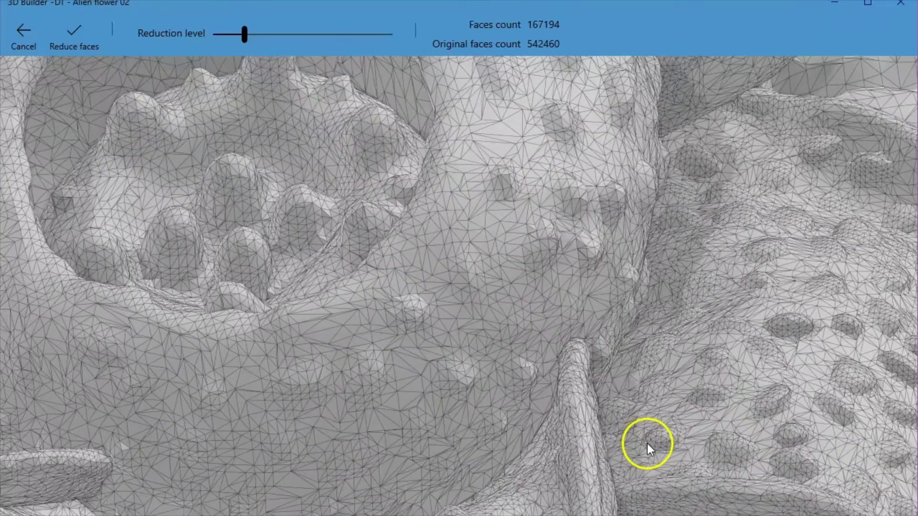
scroll(543, 465, down, 10)
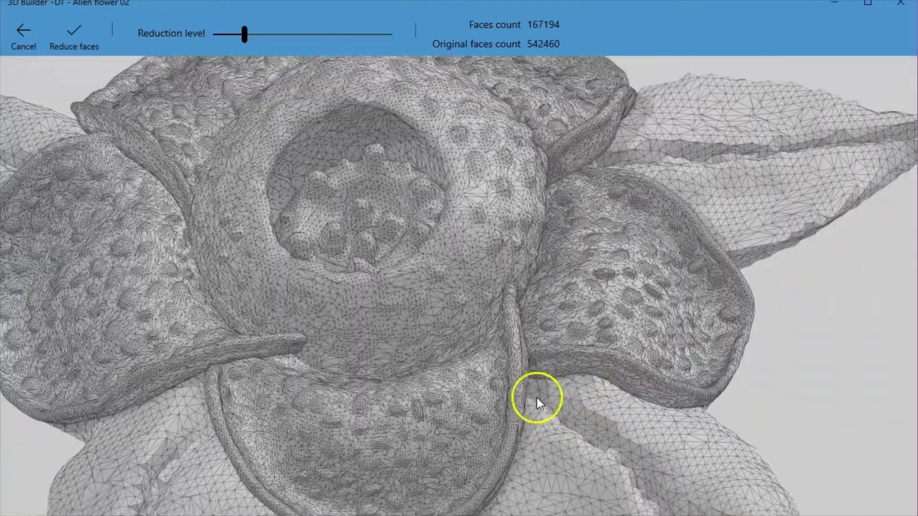
scroll(560, 397, up, 5)
scroll(560, 395, up, 10)
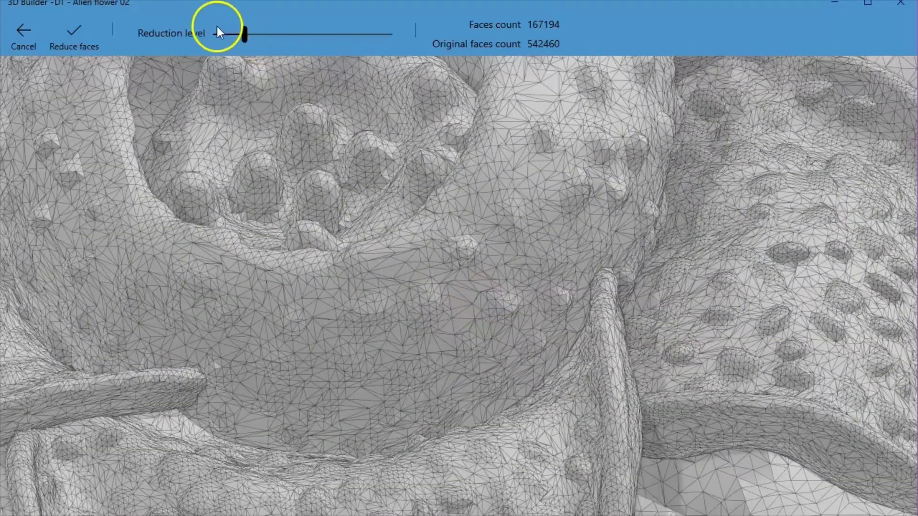
- Reset the reduction level to zero to compare the original mesh, and return it to about one sixth
click(217, 28)
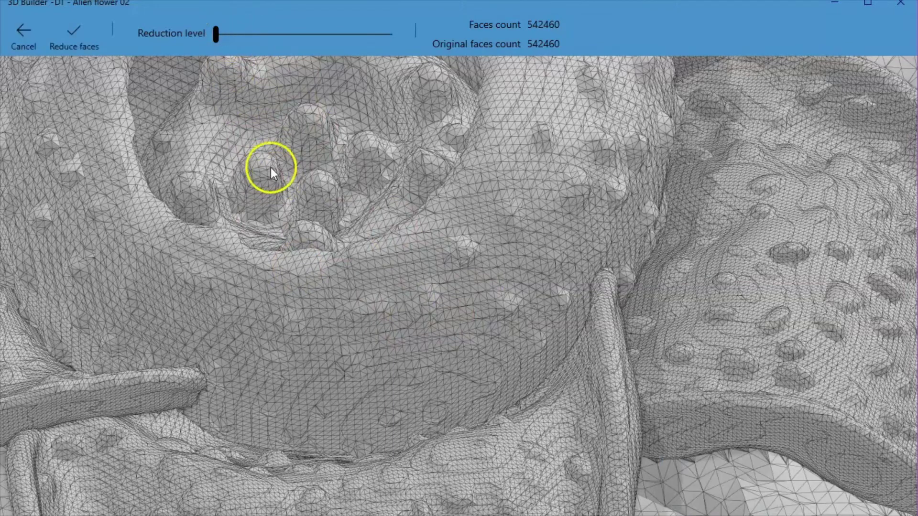
drag(242, 29, 244, 29)
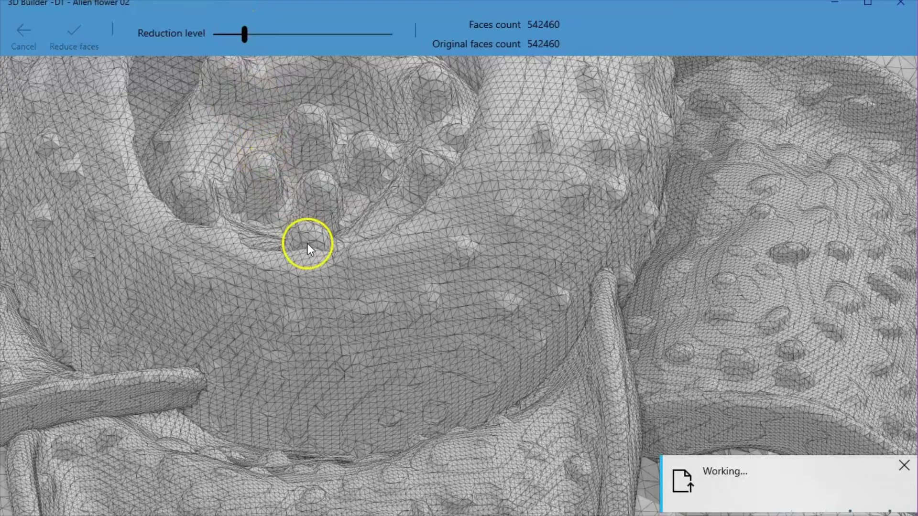
scroll(308, 242, down, 10)
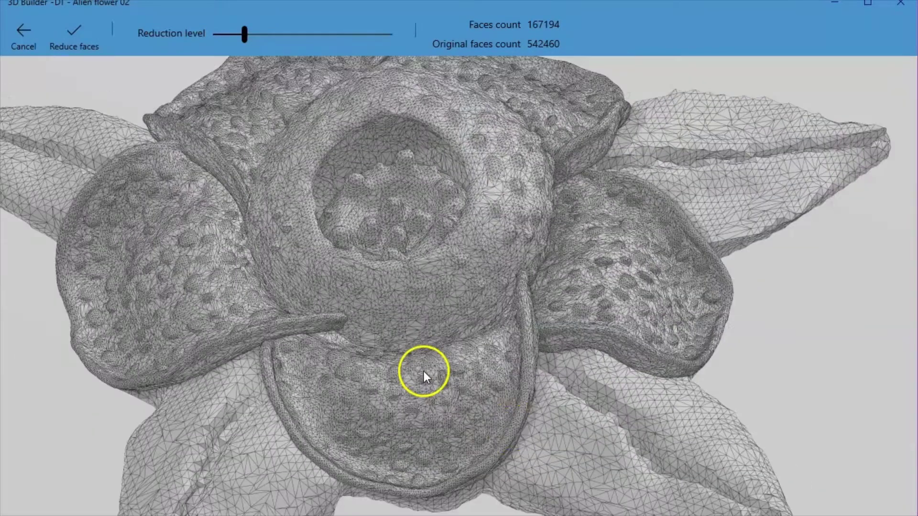
- Examine the triangle density and surface detail of the lightly reduced flower from several angles and distances
drag(424, 371, 555, 446)
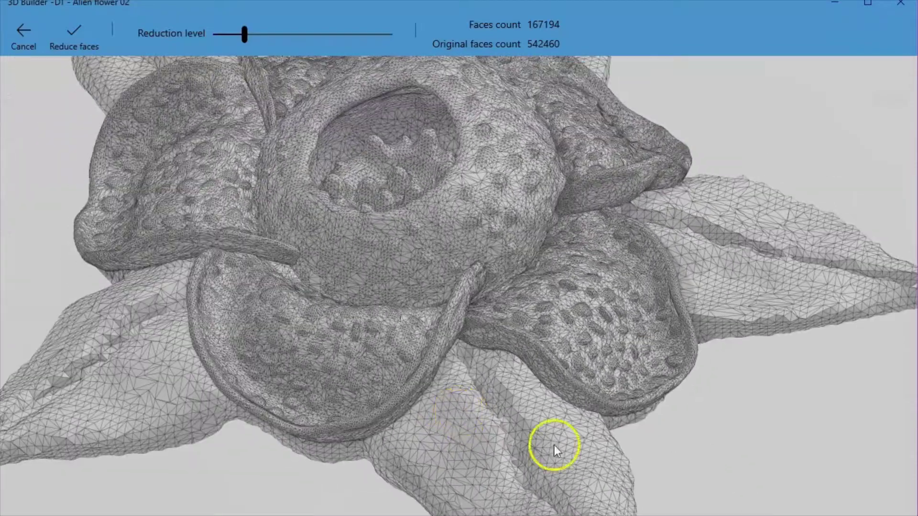
scroll(621, 467, up, 10)
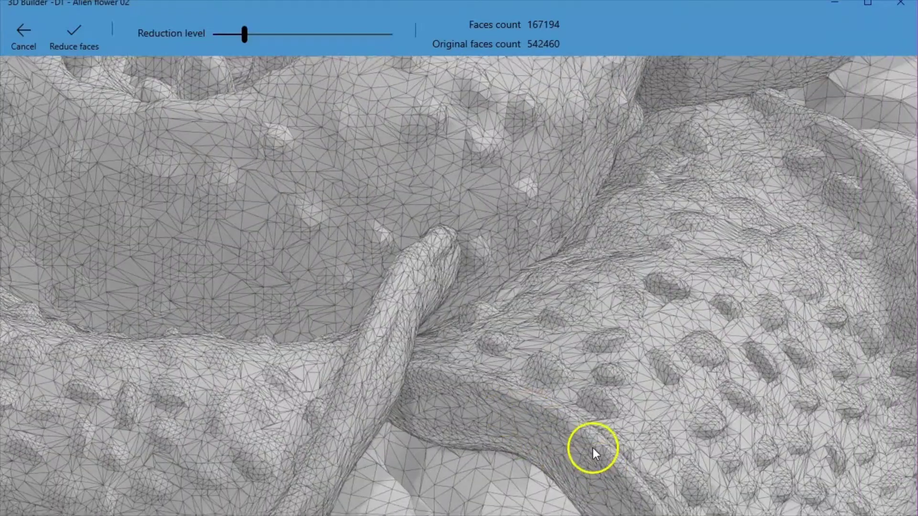
scroll(593, 448, down, 10)
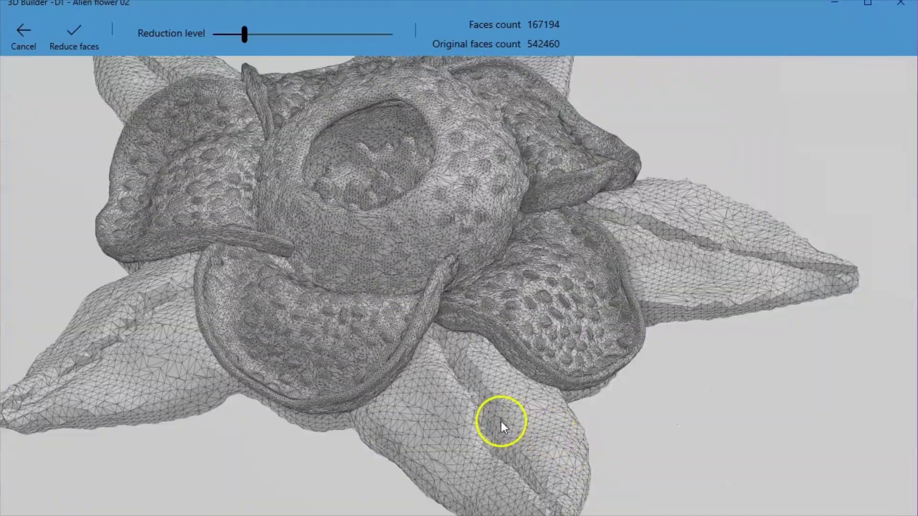
scroll(500, 423, down, 3)
drag(500, 423, 532, 446)
scroll(498, 432, up, 8)
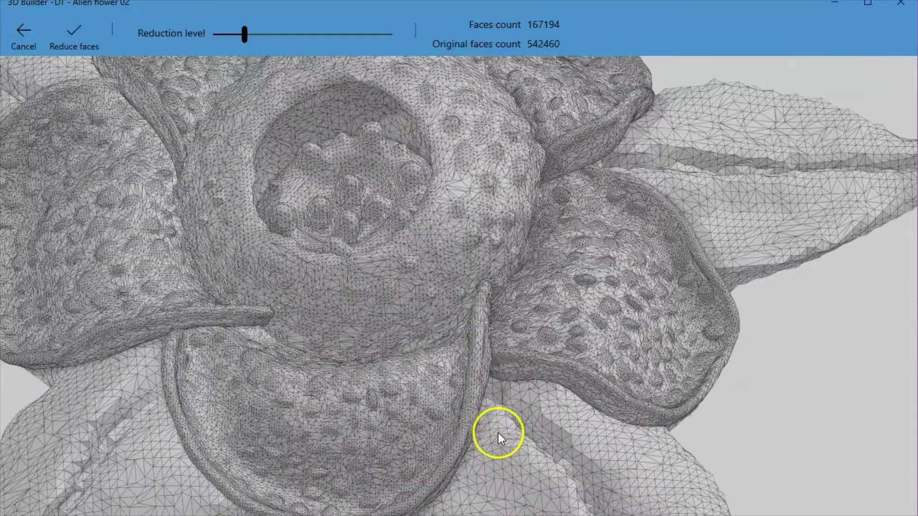
scroll(498, 432, up, 10)
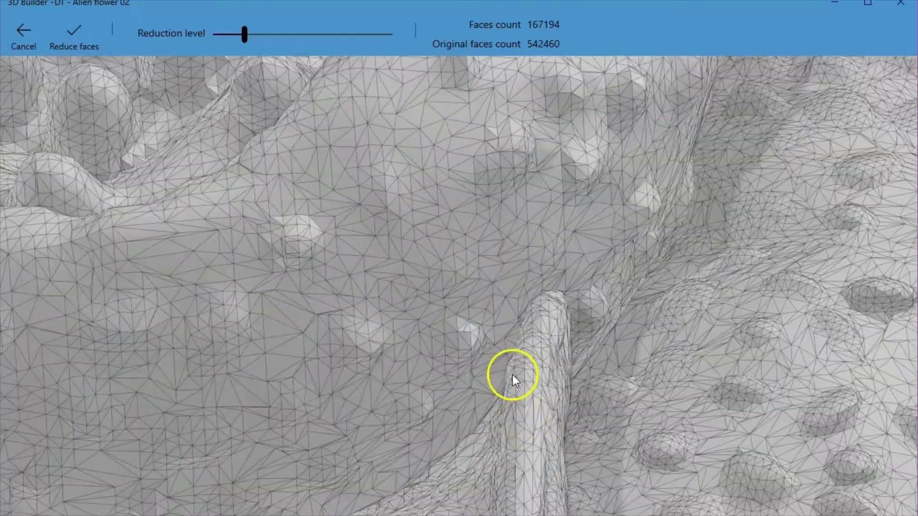
scroll(513, 373, down, 10)
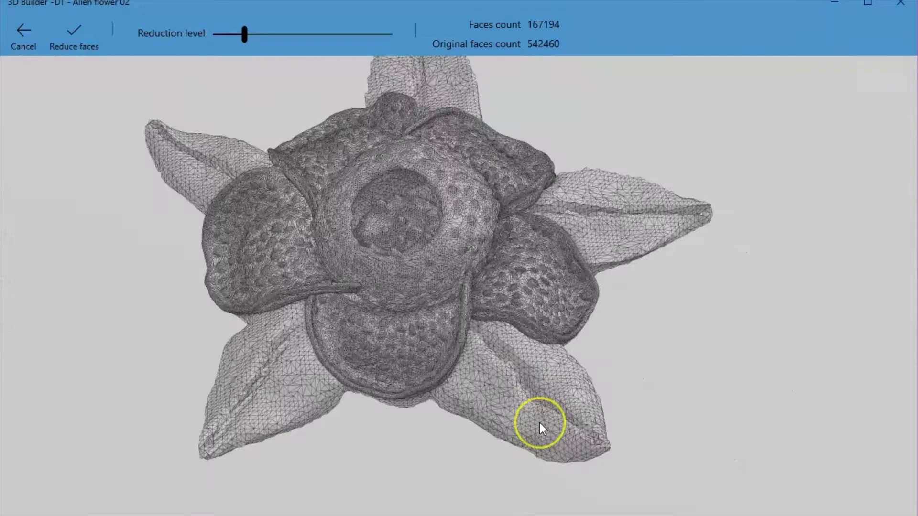
scroll(540, 426, up, 6)
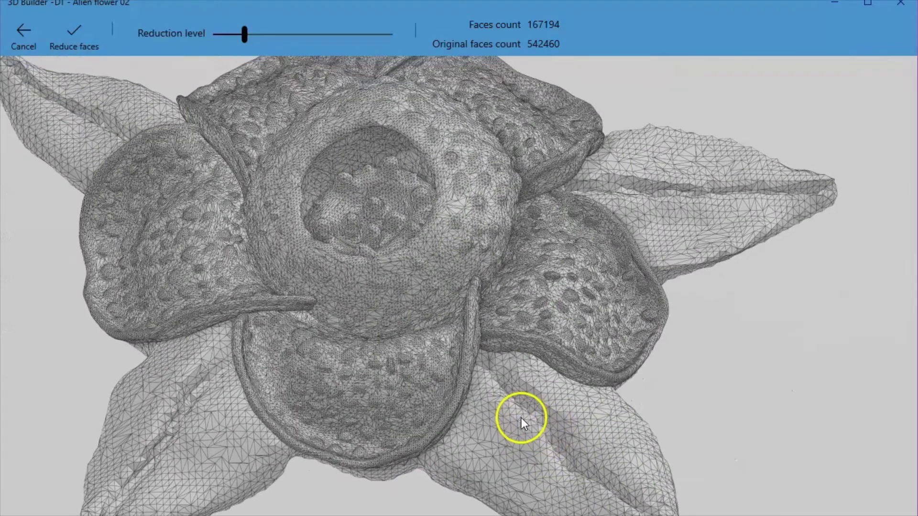
scroll(522, 418, down, 3)
right_drag(435, 397, 337, 383)
right_drag(443, 268, 666, 416)
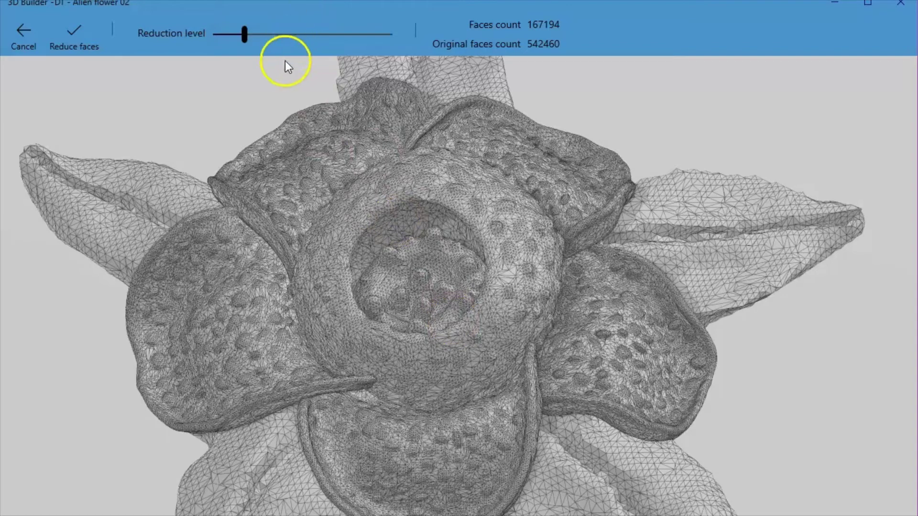
- Try a reduction level of about one third and check the surface around the flower's centre
click(286, 33)
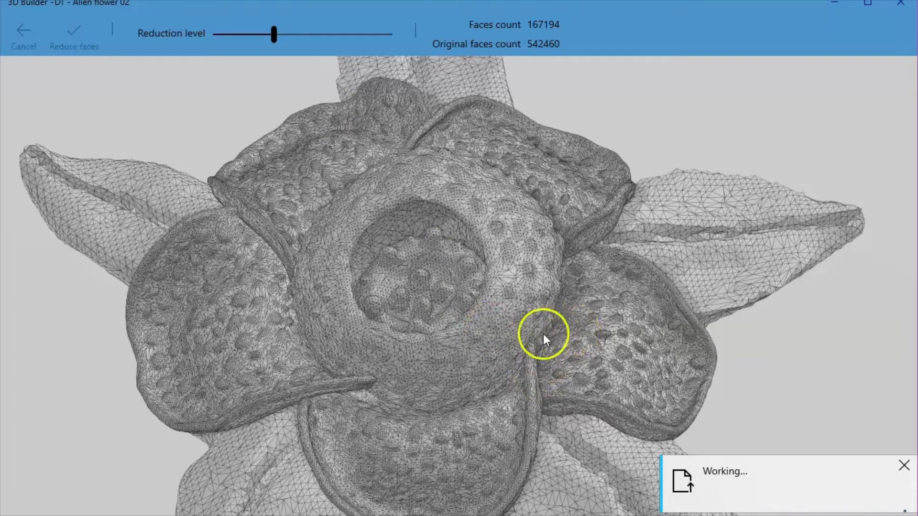
scroll(528, 306, up, 5)
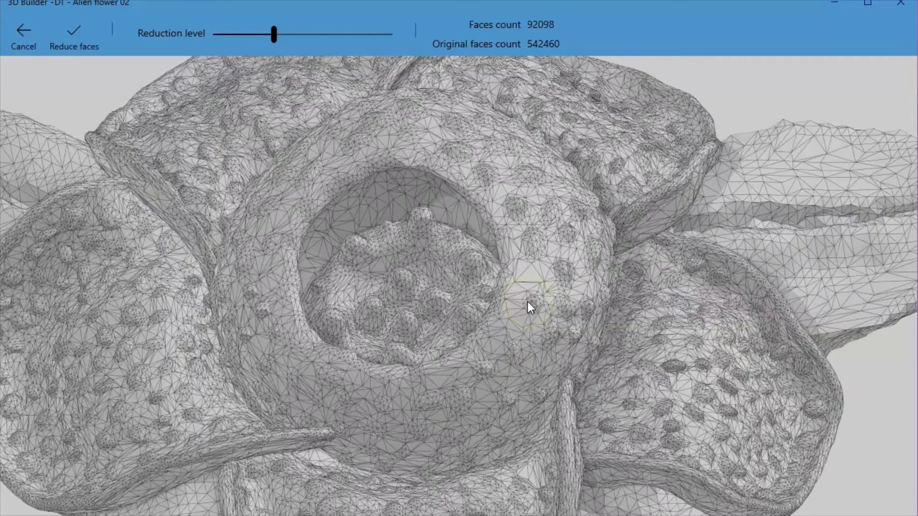
right_drag(589, 328, 526, 282)
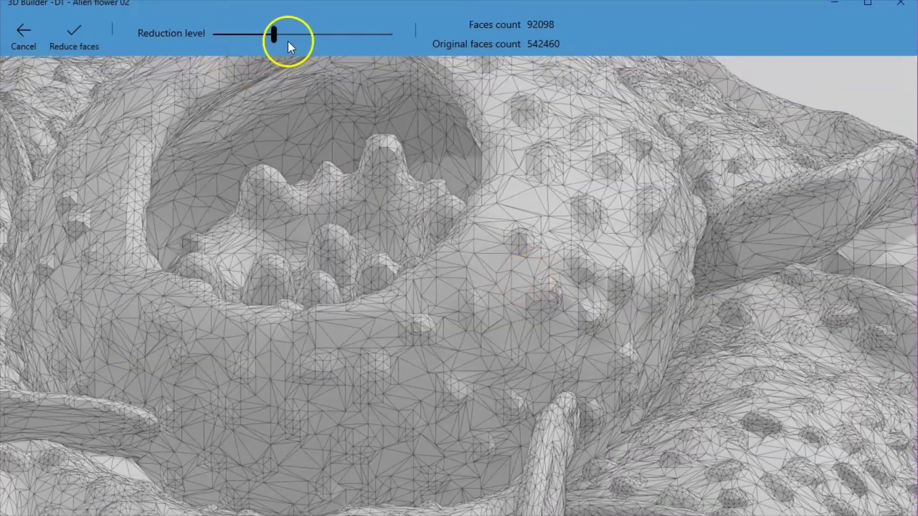
- Raise the reduction level to about half of its range and view the flower's centre up close
click(300, 36)
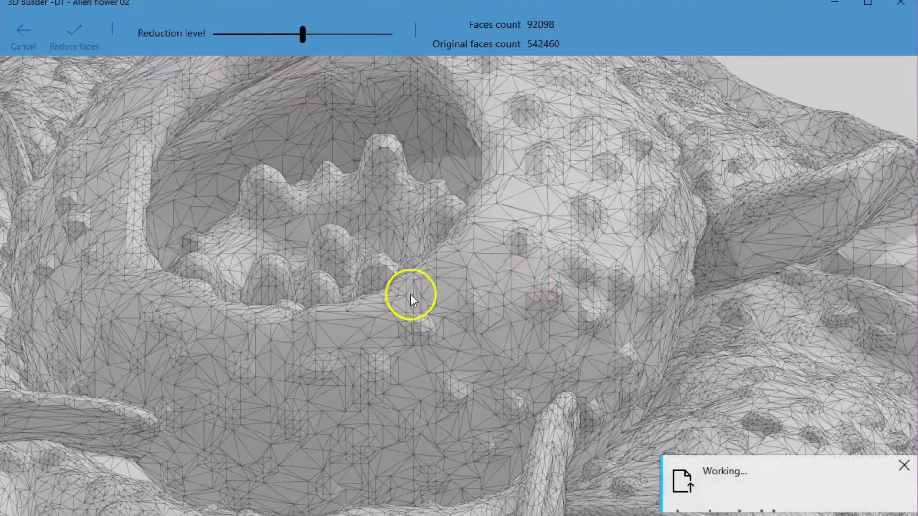
scroll(509, 409, down, 5)
right_drag(519, 421, 475, 458)
scroll(447, 358, up, 5)
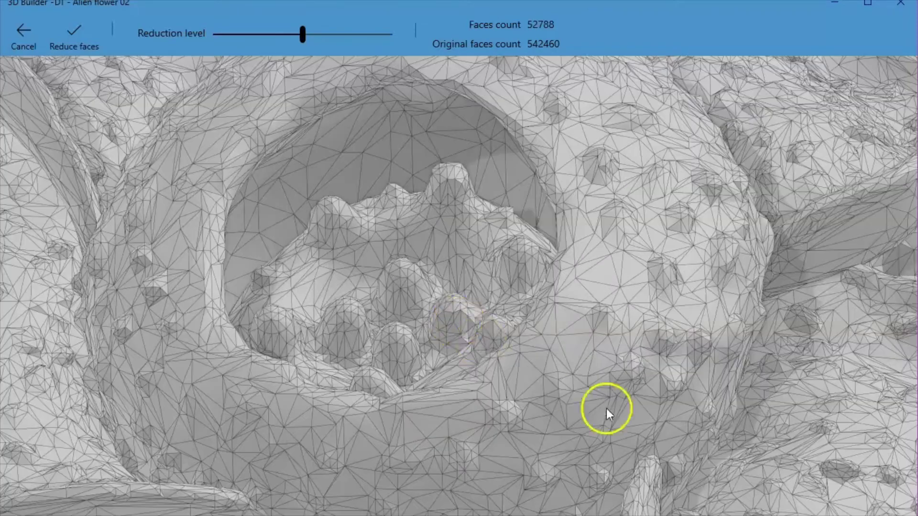
- Examine the half-reduced flower's petals and centre from different angles to judge the remaining detail
right_drag(576, 403, 713, 394)
scroll(652, 385, down, 5)
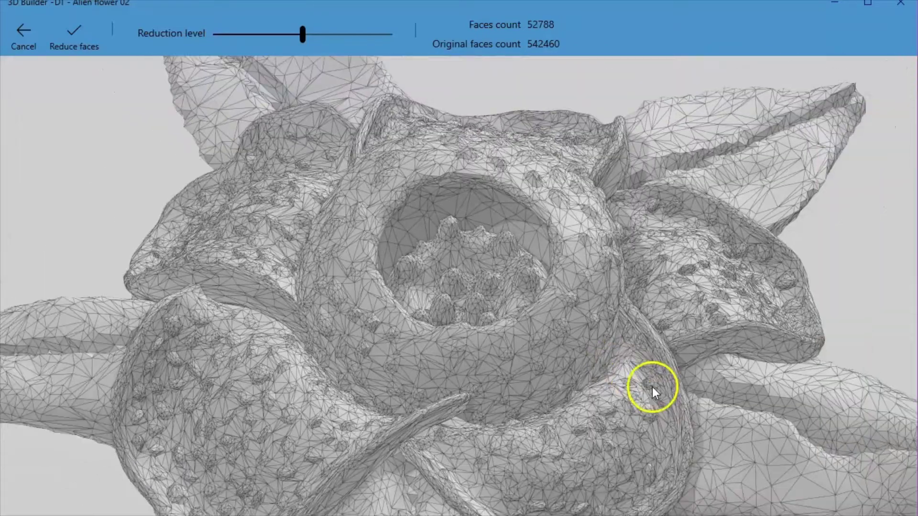
right_drag(652, 386, 636, 454)
scroll(635, 452, down, 4)
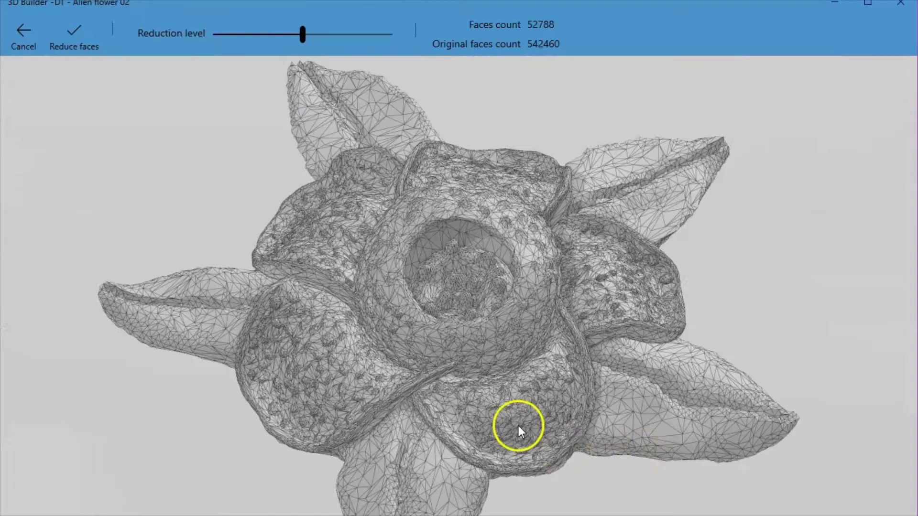
right_drag(518, 410, 434, 419)
scroll(559, 417, up, 5)
scroll(560, 417, up, 2)
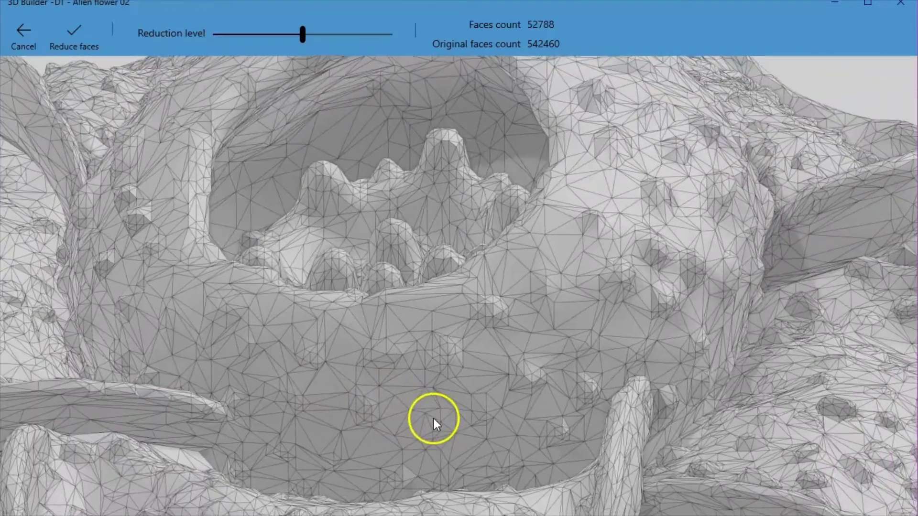
right_drag(535, 443, 520, 418)
scroll(526, 437, down, 8)
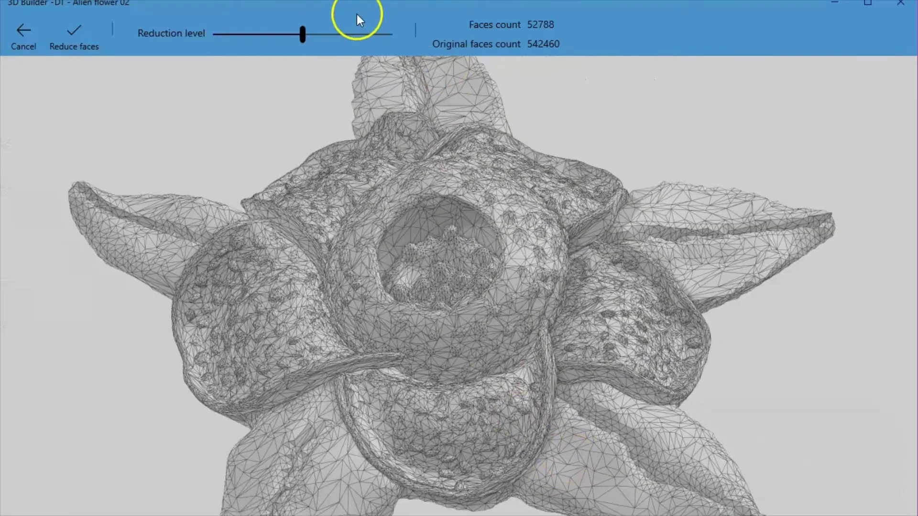
- Try a reduction level close to the maximum and examine the coarse facets on the petals and centre
click(384, 39)
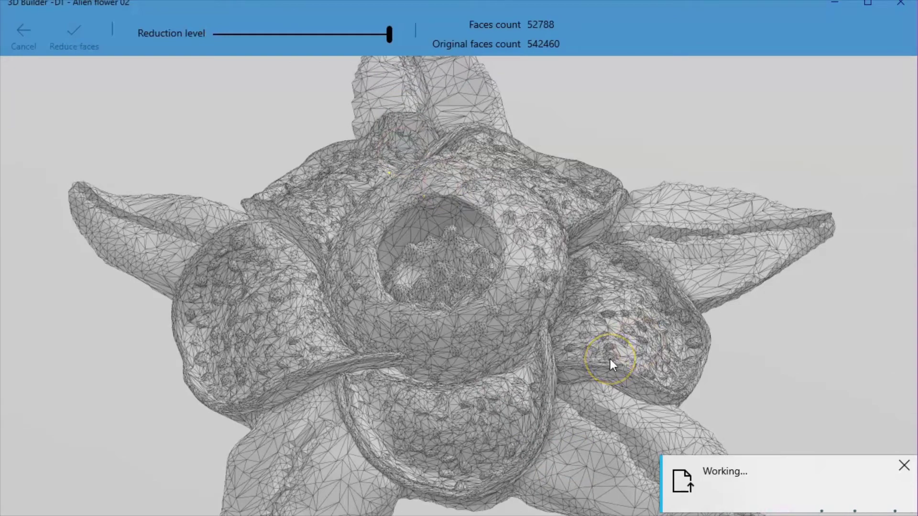
scroll(610, 365, up, 6)
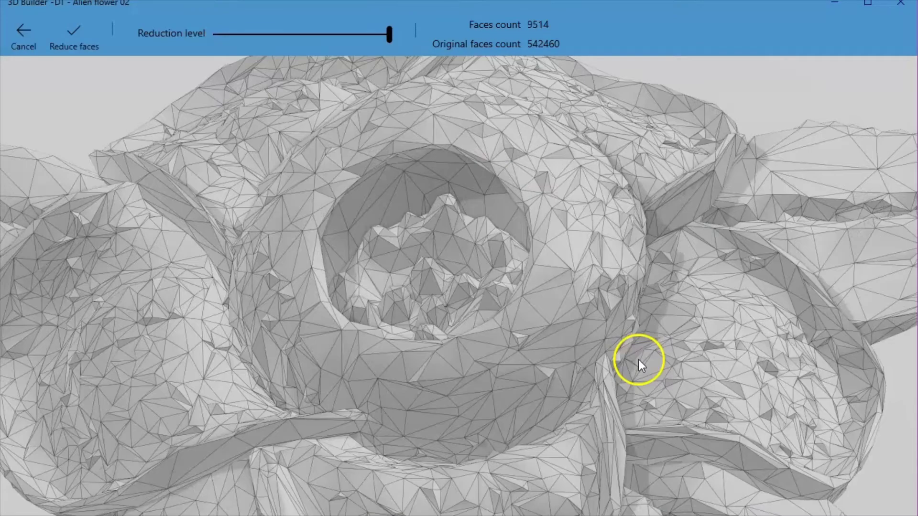
right_drag(639, 360, 544, 266)
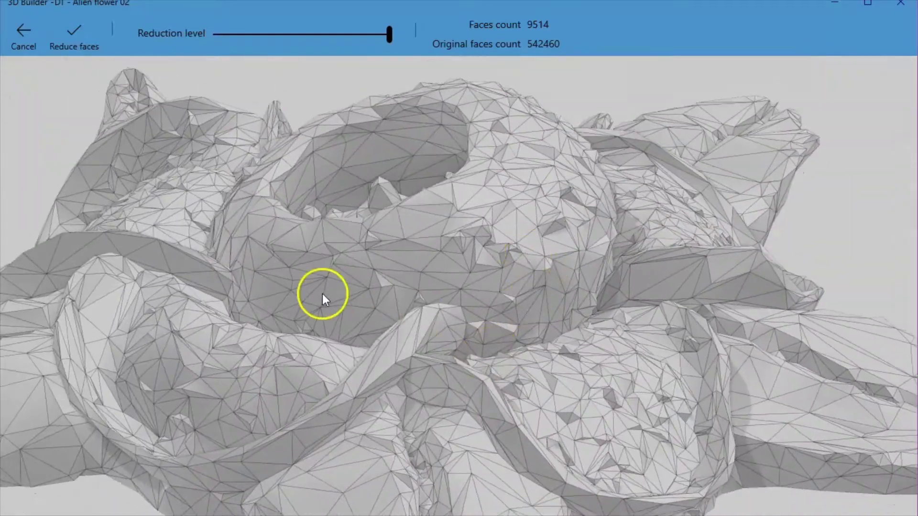
right_drag(530, 213, 354, 421)
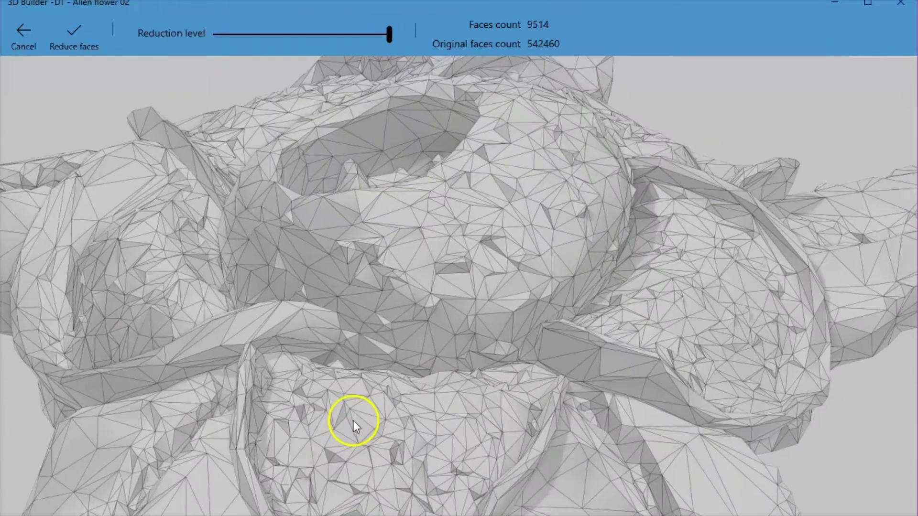
- Return the reduction level to about half of its range and view the whole flower
click(313, 36)
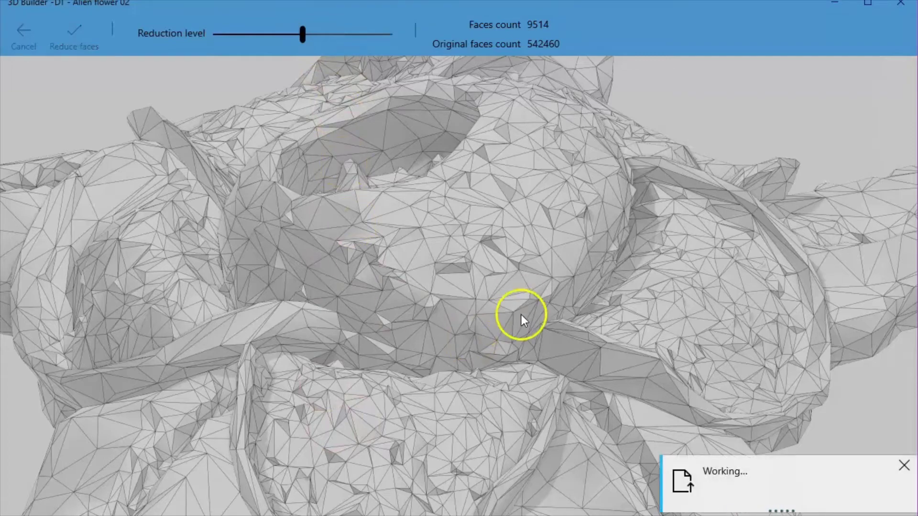
right_drag(522, 317, 654, 356)
scroll(651, 356, down, 5)
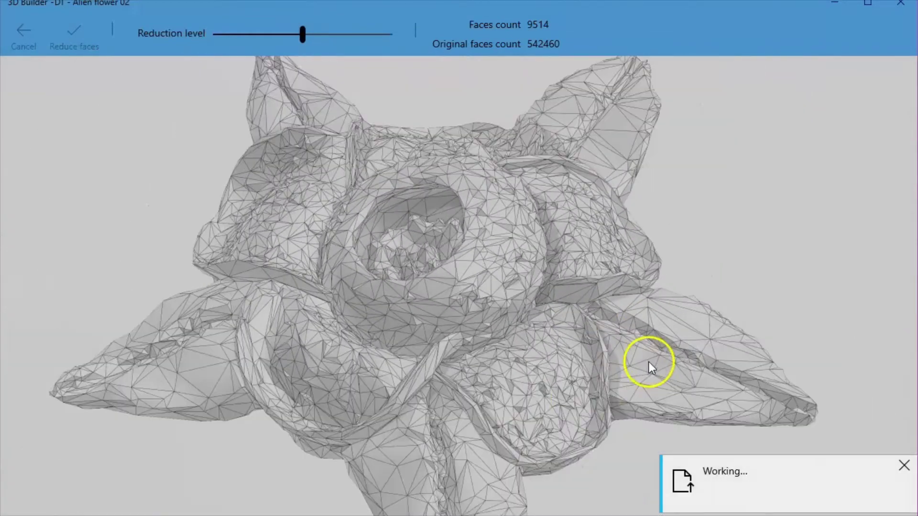
right_drag(468, 389, 581, 381)
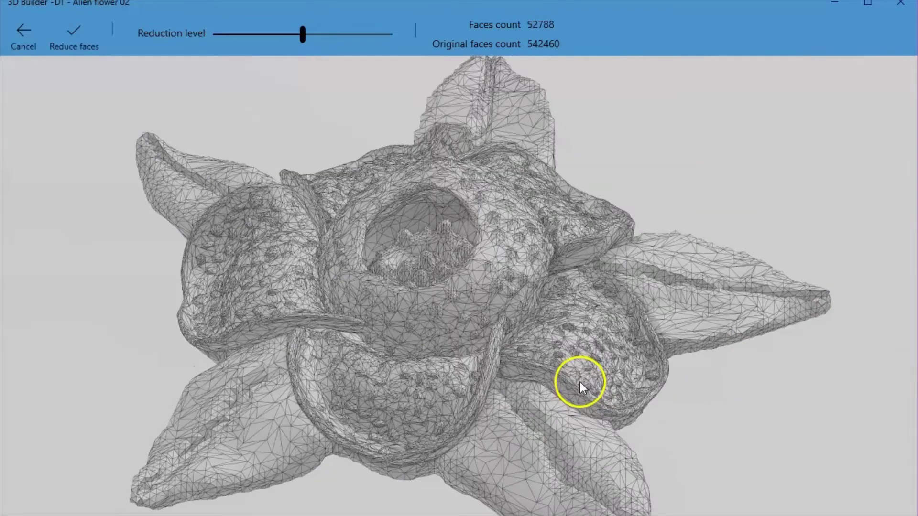
- Inspect the half-reduced mesh up close on the petals and on the bumps around the flower's centre
scroll(536, 423, up, 3)
right_drag(531, 426, 321, 265)
scroll(351, 251, up, 10)
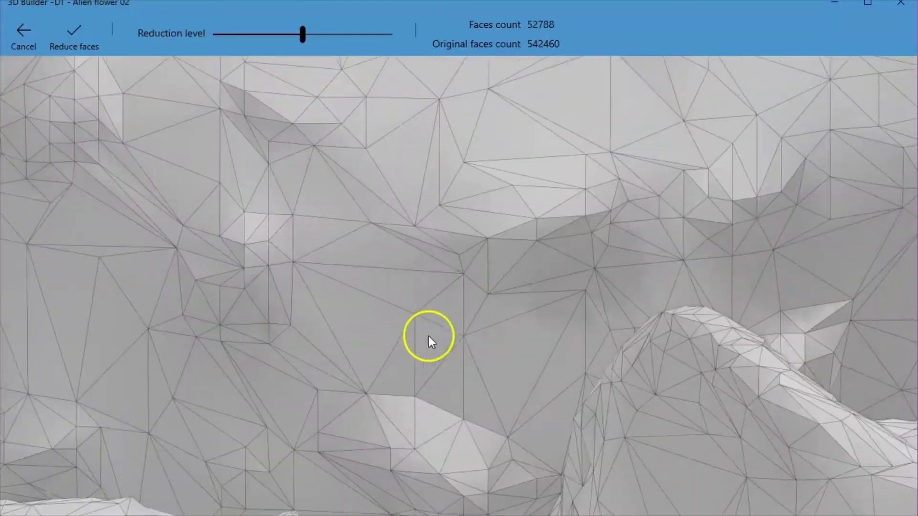
right_drag(429, 336, 643, 252)
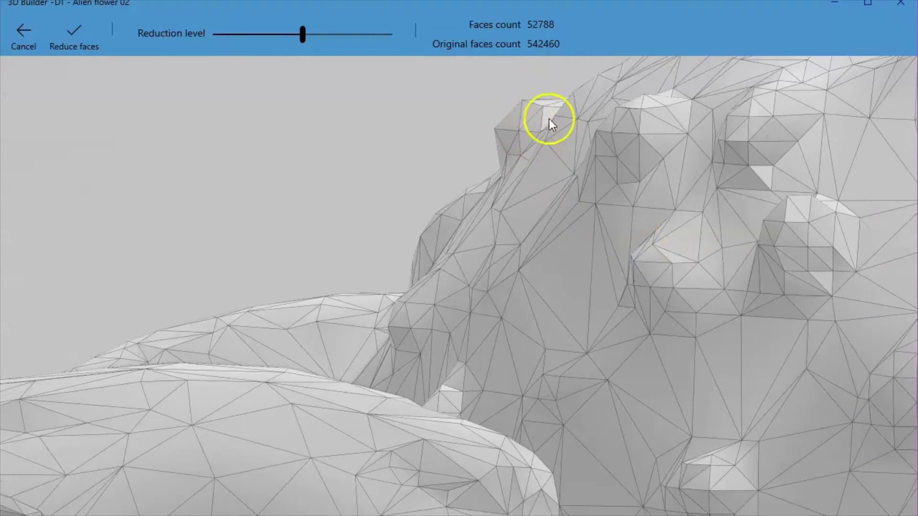
- Lower the reduction level to about one sixth of its range and apply the face reduction to the flower
click(234, 34)
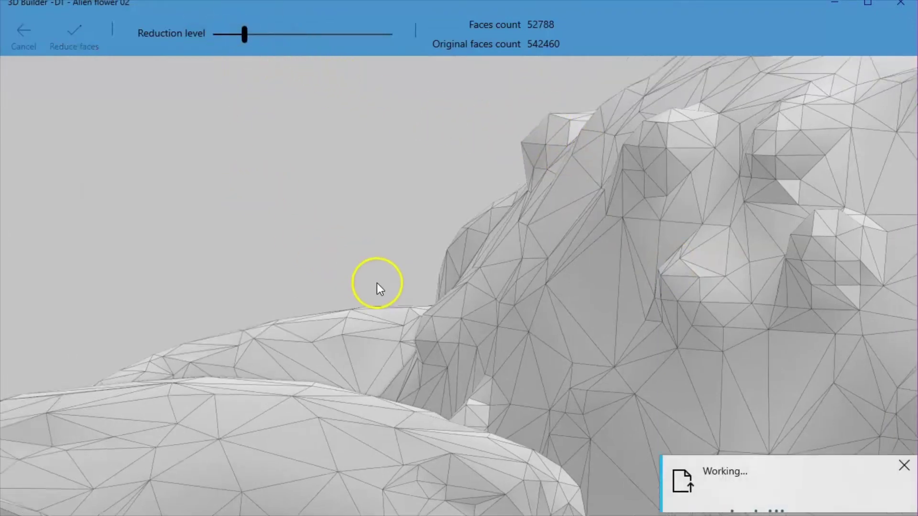
right_drag(376, 283, 432, 338)
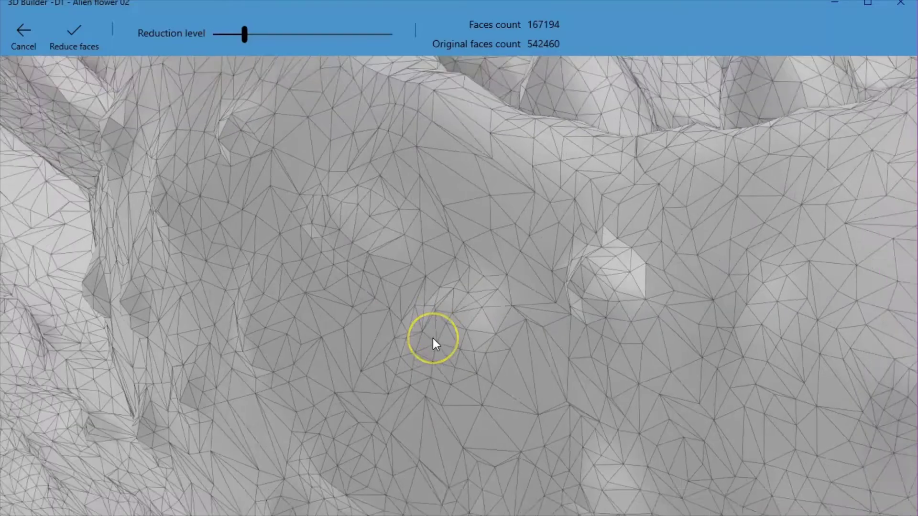
scroll(432, 337, down, 10)
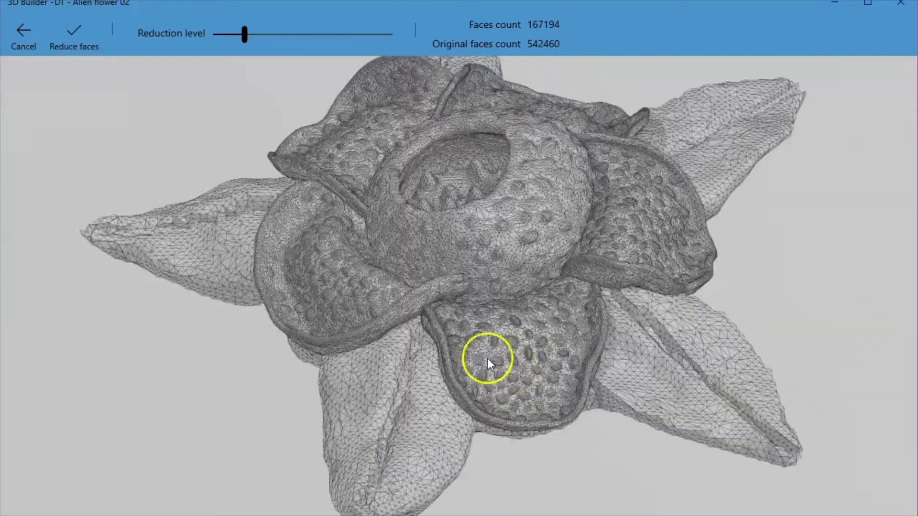
right_drag(488, 360, 648, 363)
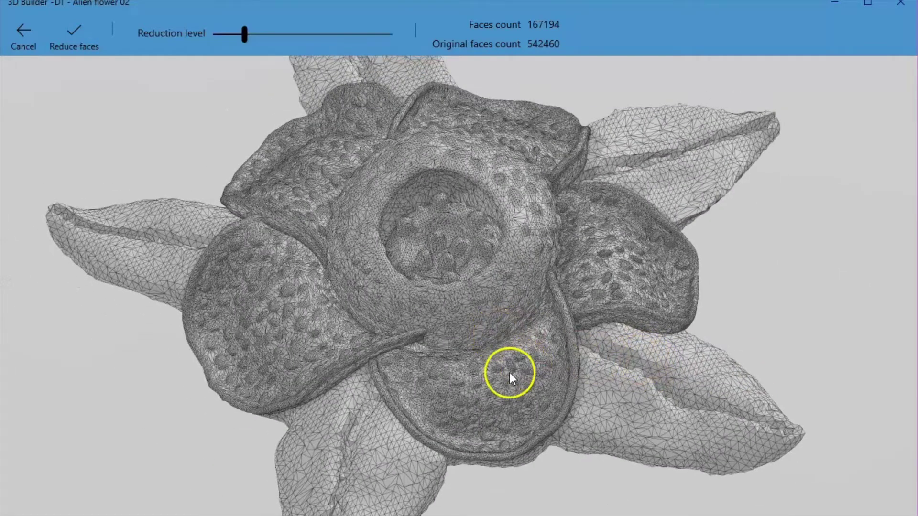
right_drag(510, 373, 483, 373)
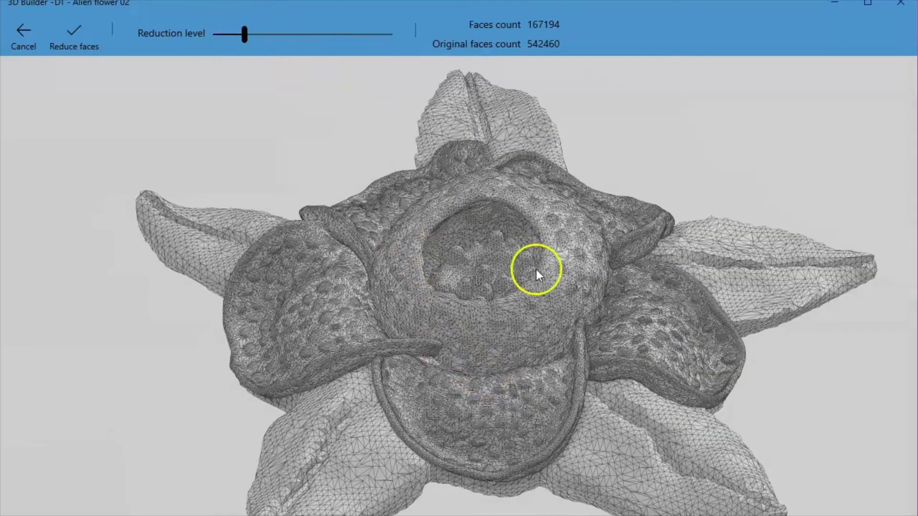
right_drag(558, 334, 475, 323)
right_drag(537, 318, 578, 330)
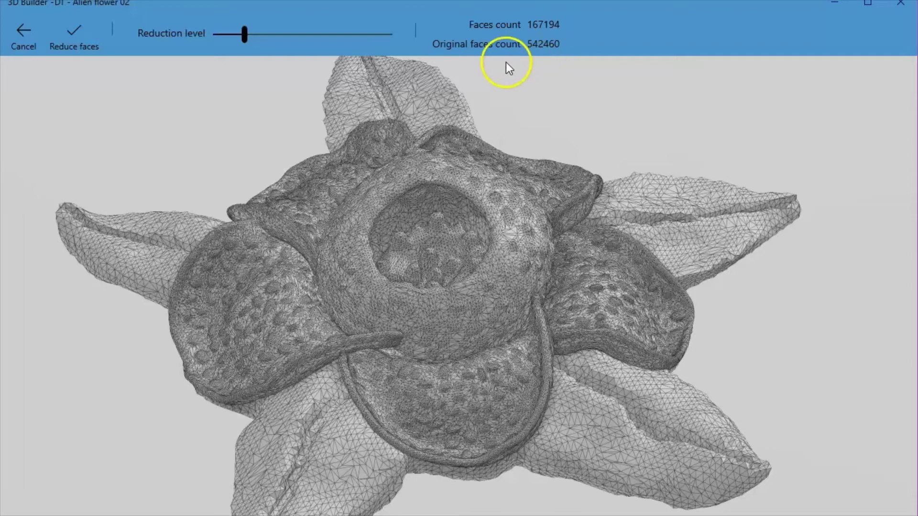
click(62, 43)
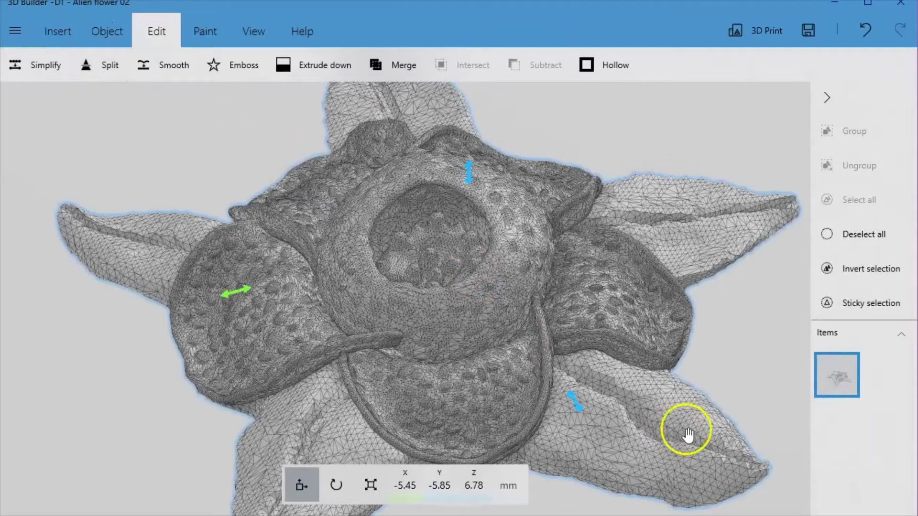
scroll(695, 335, down, 2)
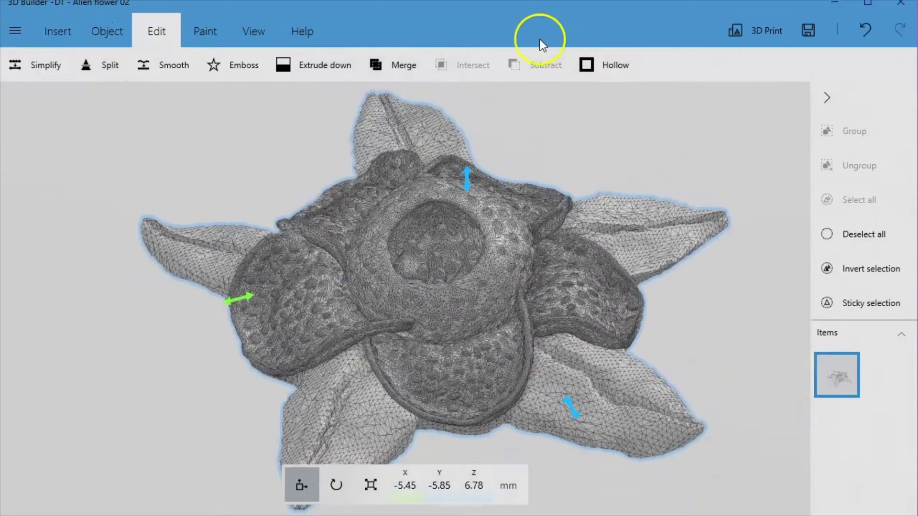
click(15, 31)
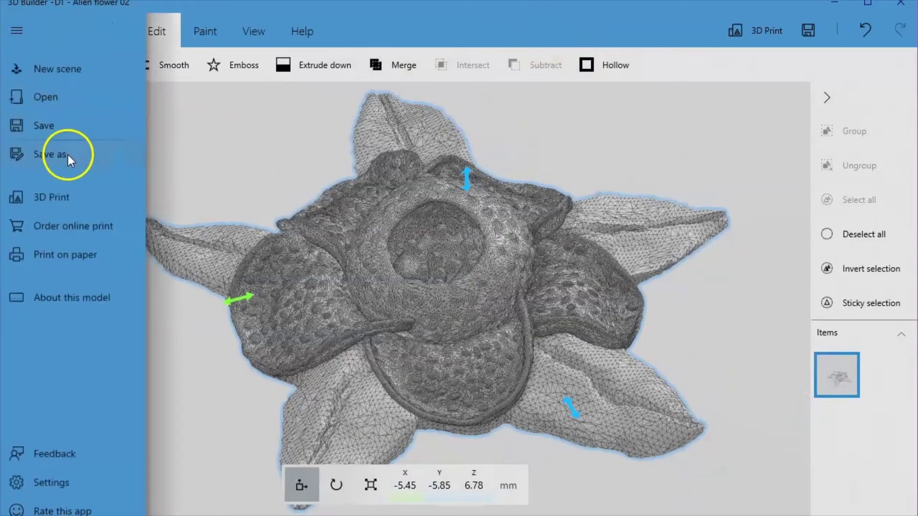
click(64, 155)
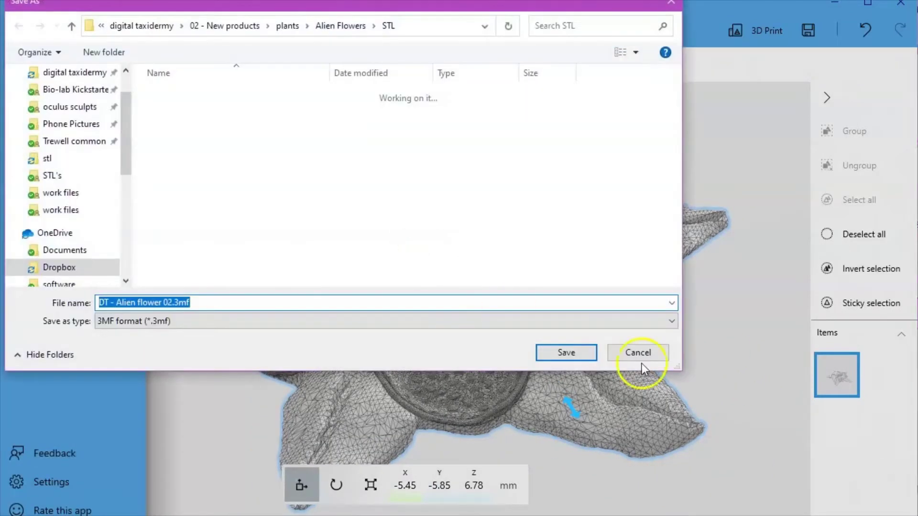
click(640, 358)
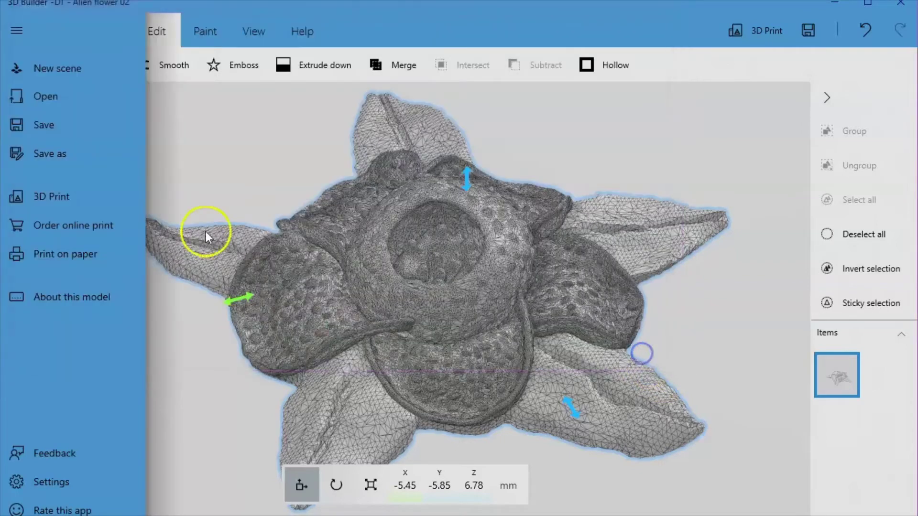
click(283, 134)
- Settle the simplified flower onto the ground surface and accept its resting position
click(108, 29)
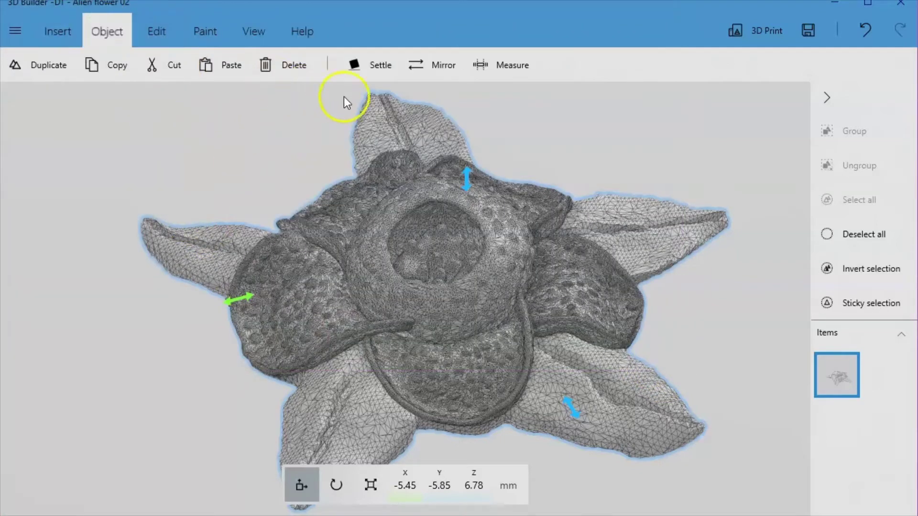
click(378, 65)
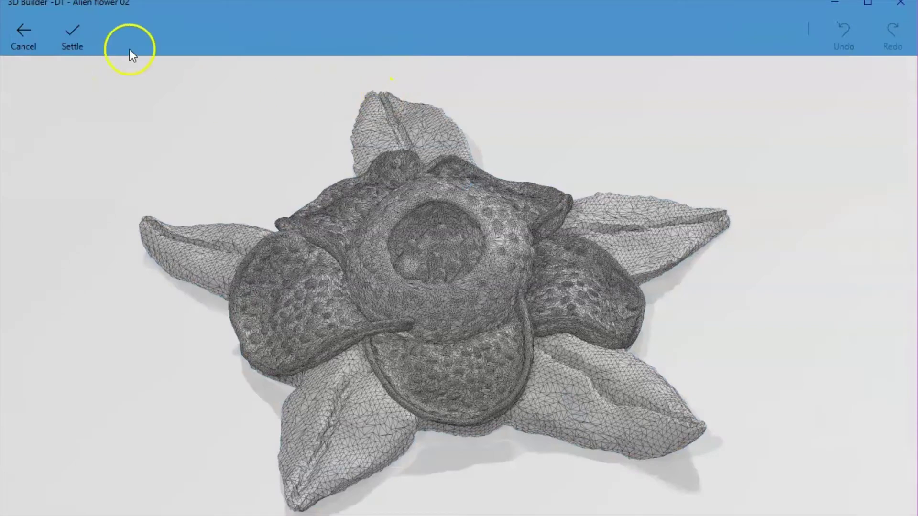
click(89, 37)
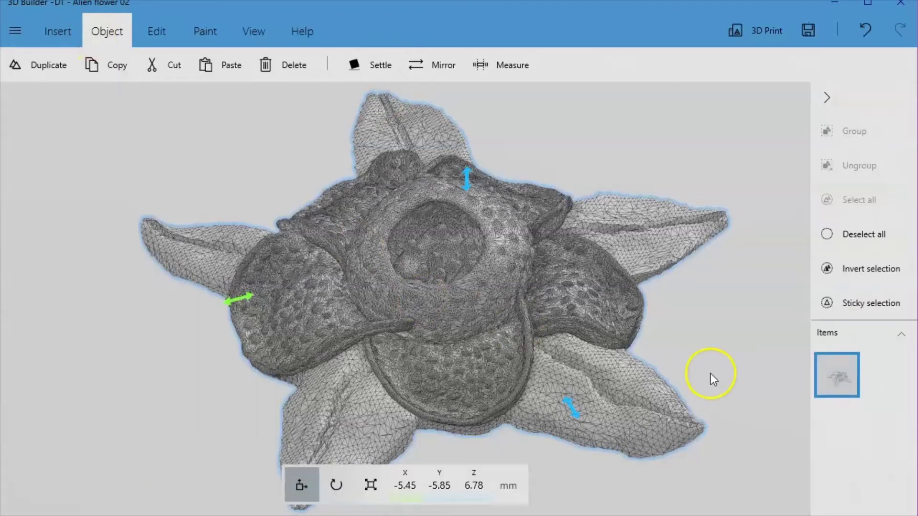
- Save the simplified flower in STL format as DT - Alien flower 02.stl in the STL folder, replacing the existing file
right_drag(659, 332, 828, 371)
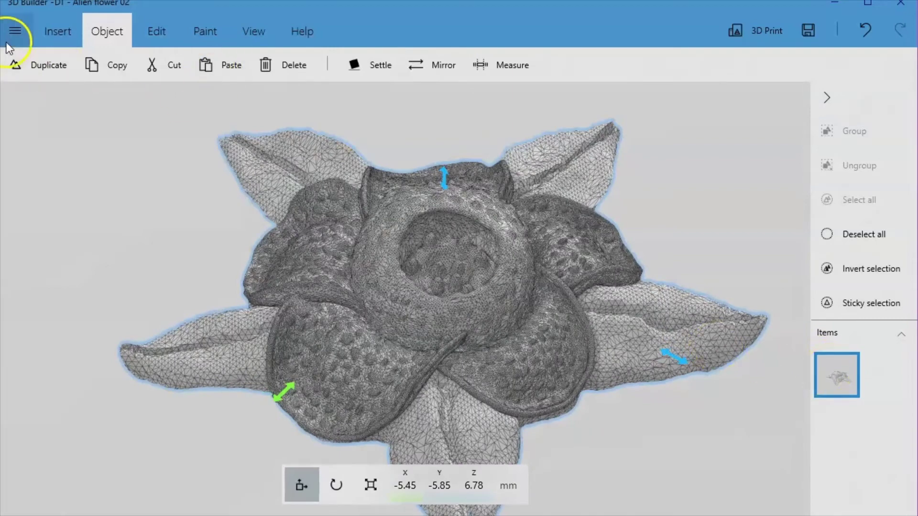
click(21, 31)
click(70, 149)
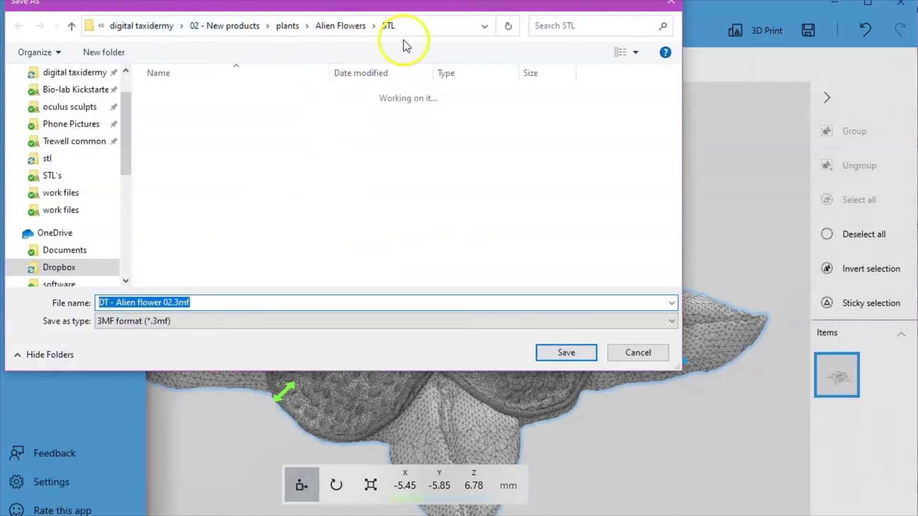
click(197, 327)
click(201, 343)
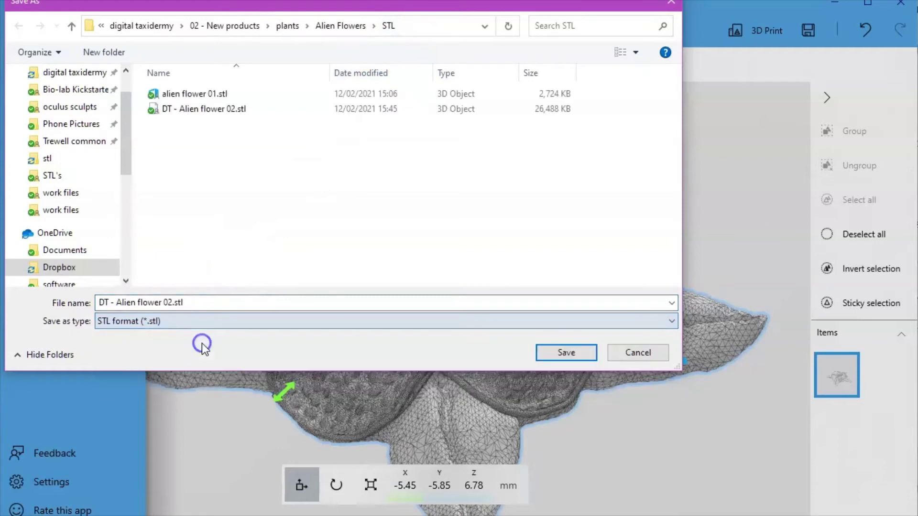
click(202, 114)
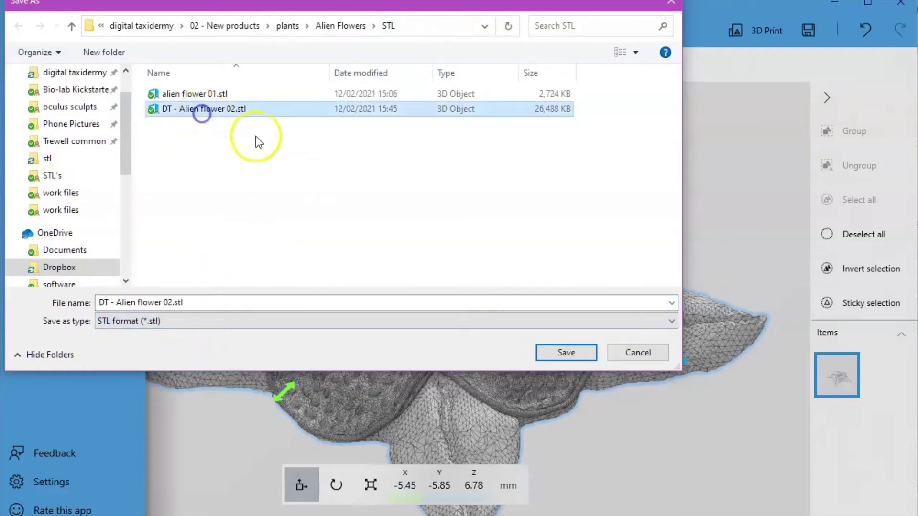
click(569, 360)
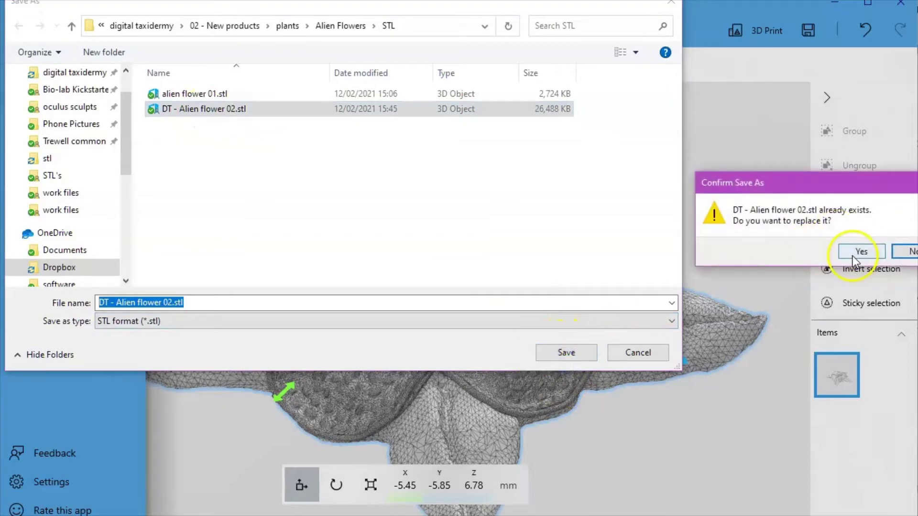
click(853, 256)
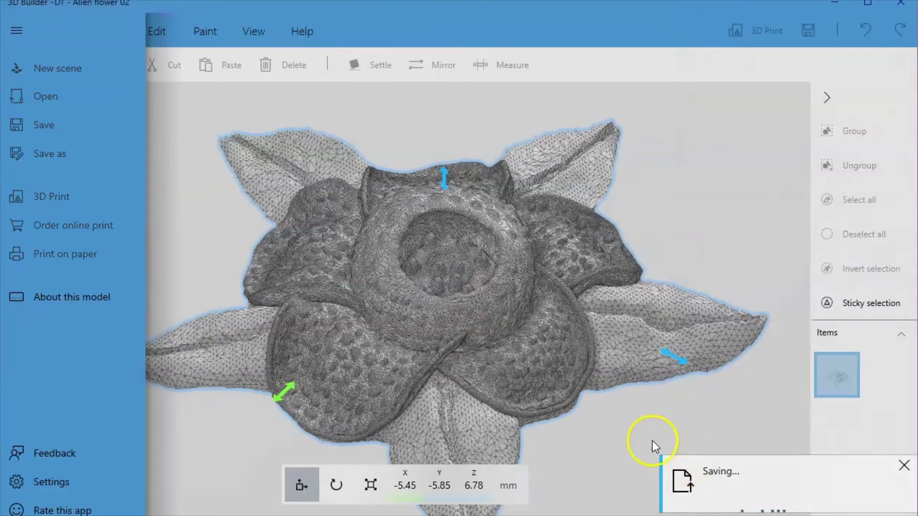
click(598, 404)
- Examine the simplified flower's wireframe from several angles, checking the bumpy petals, the centre and the smooth outer leaves up close
right_drag(620, 442, 422, 426)
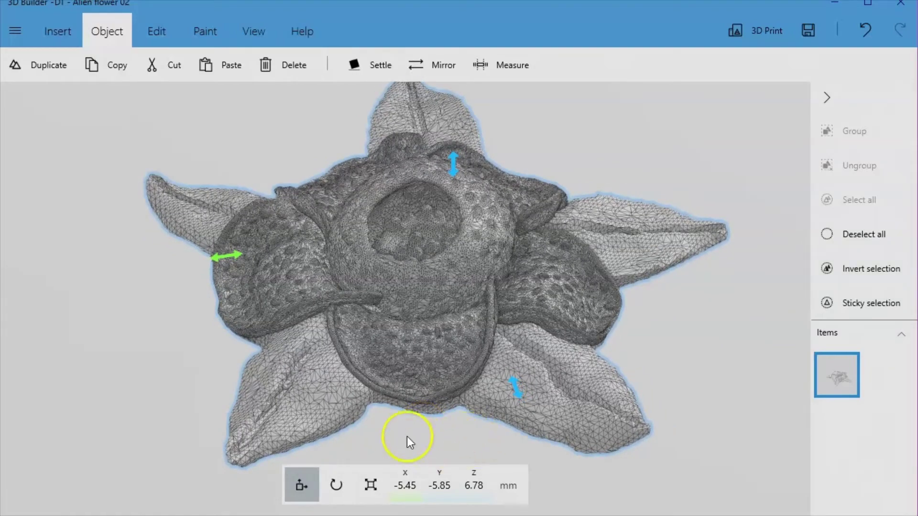
right_drag(440, 444, 400, 469)
middle_drag(407, 328, 410, 361)
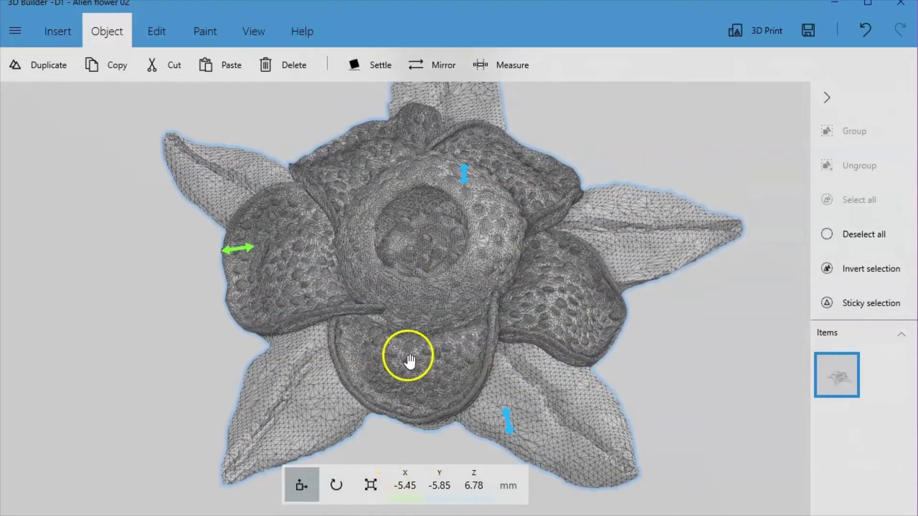
right_drag(701, 455, 541, 437)
scroll(545, 387, up, 5)
scroll(545, 390, up, 5)
scroll(569, 411, down, 5)
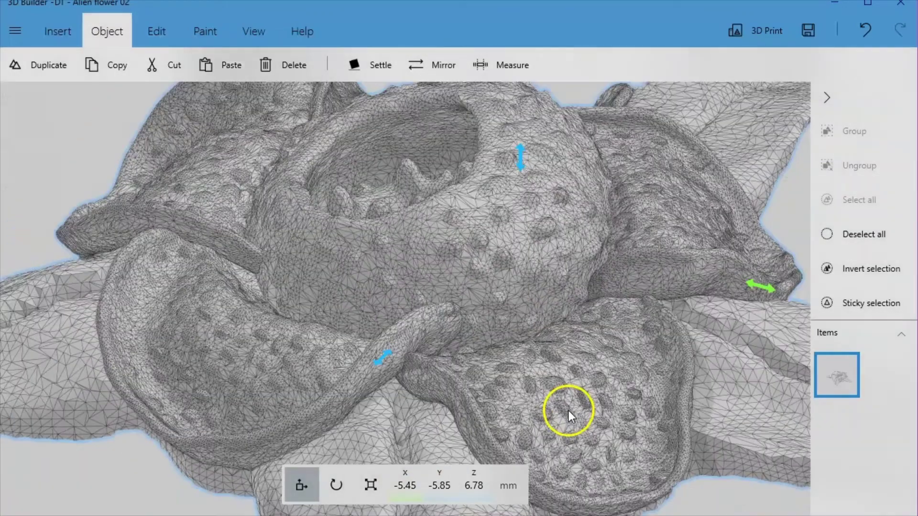
scroll(568, 411, down, 6)
right_drag(283, 395, 697, 422)
scroll(547, 481, up, 10)
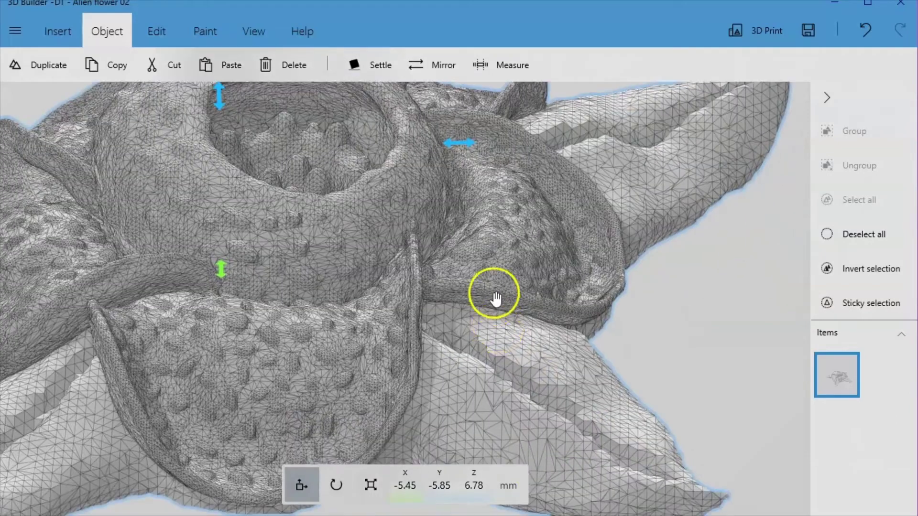
right_drag(495, 299, 508, 400)
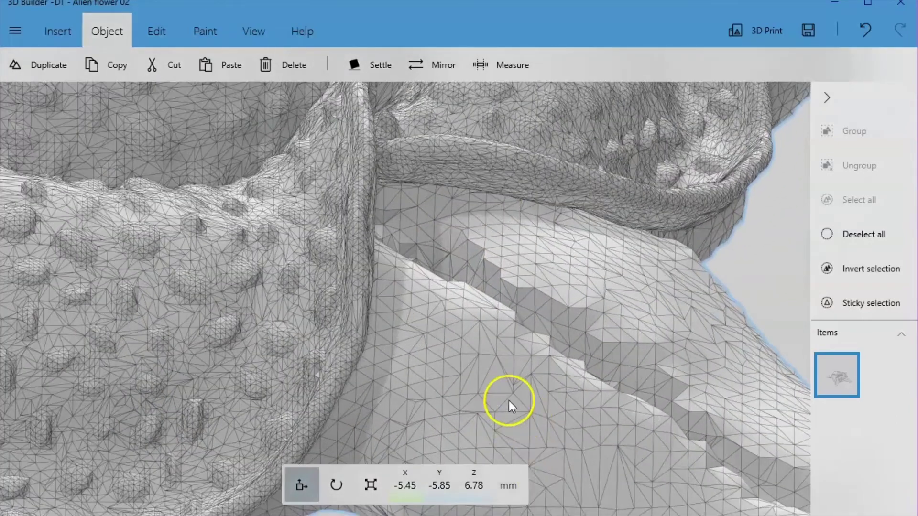
scroll(509, 401, down, 10)
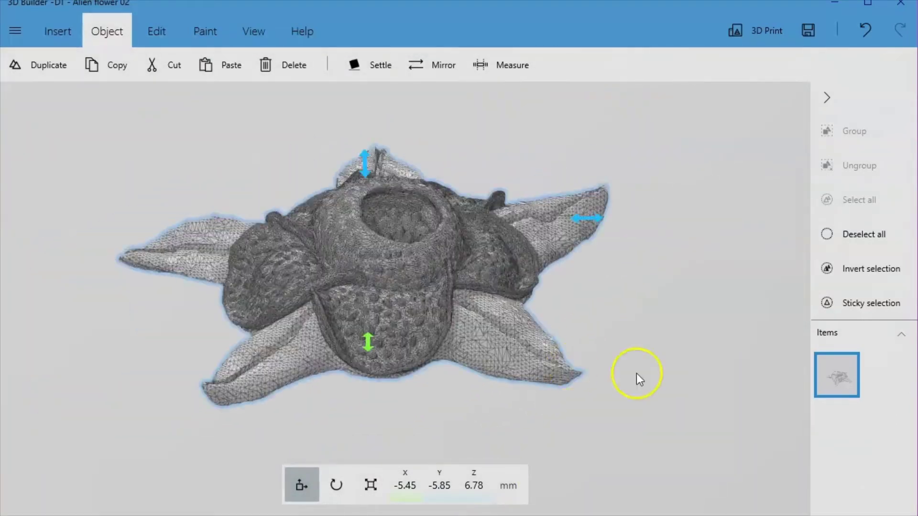
right_drag(637, 374, 344, 403)
scroll(553, 328, up, 3)
right_drag(553, 328, 478, 317)
scroll(483, 343, down, 3)
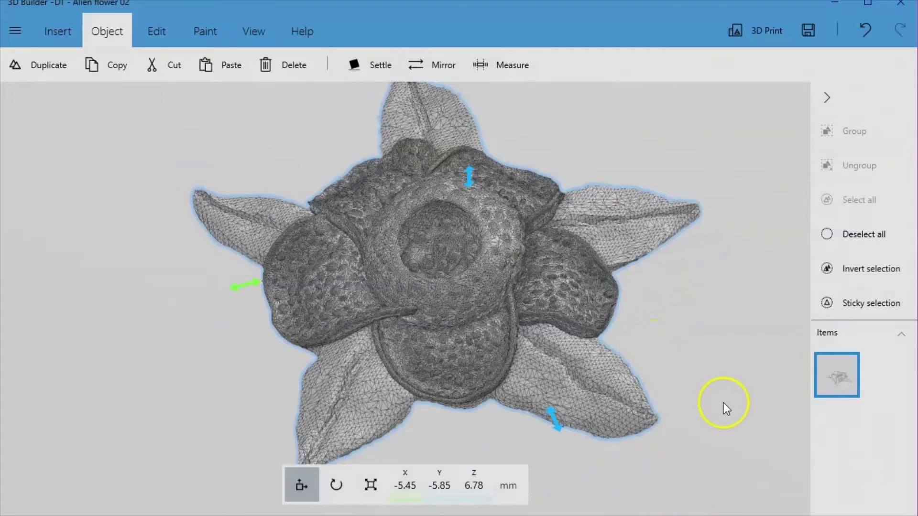
right_drag(723, 403, 695, 380)
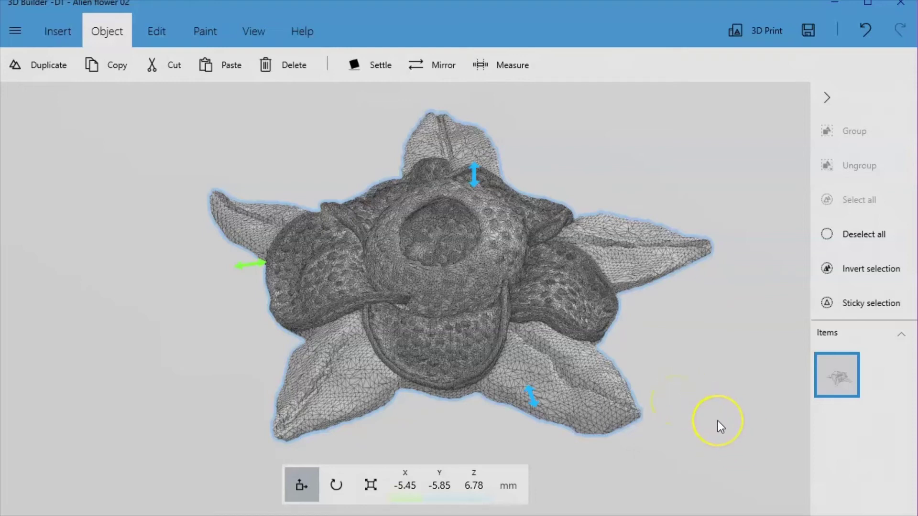
drag(688, 376, 611, 279)
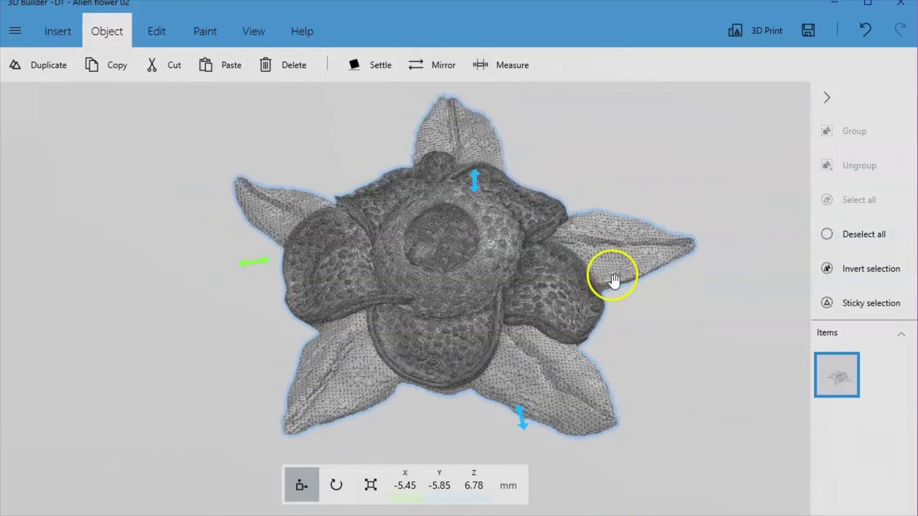
drag(550, 249, 545, 287)
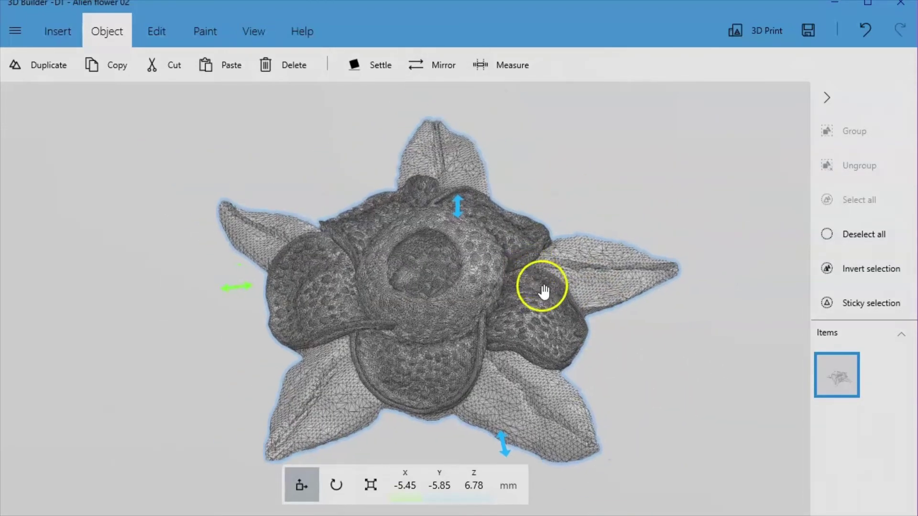
scroll(546, 306, up, 2)
drag(619, 400, 676, 400)
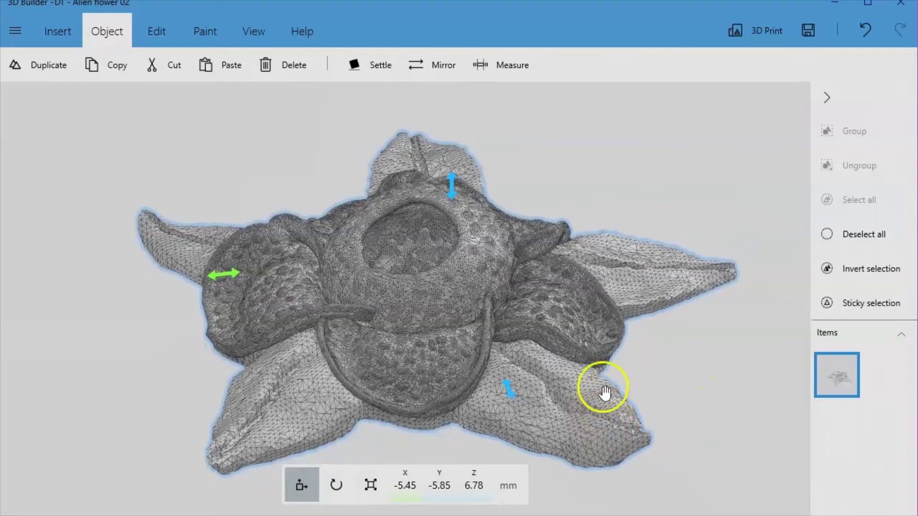
mouse_move(676, 373)
mouse_down()
mouse_move(629, 398)
mouse_move(691, 407)
mouse_move(651, 395)
mouse_move(666, 375)
mouse_move(818, 405)
mouse_move(902, 402)
mouse_move(636, 396)
mouse_move(661, 384)
mouse_move(665, 354)
mouse_move(673, 359)
mouse_up()
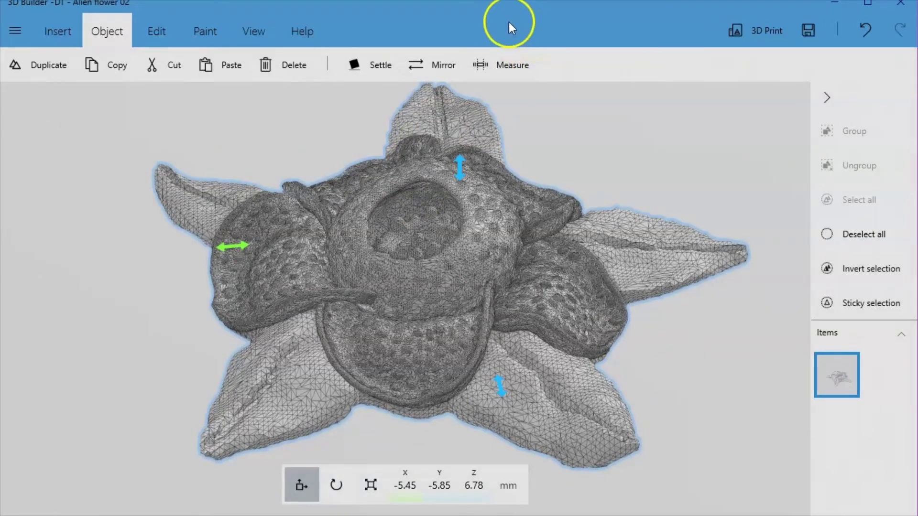
drag(675, 308, 722, 351)
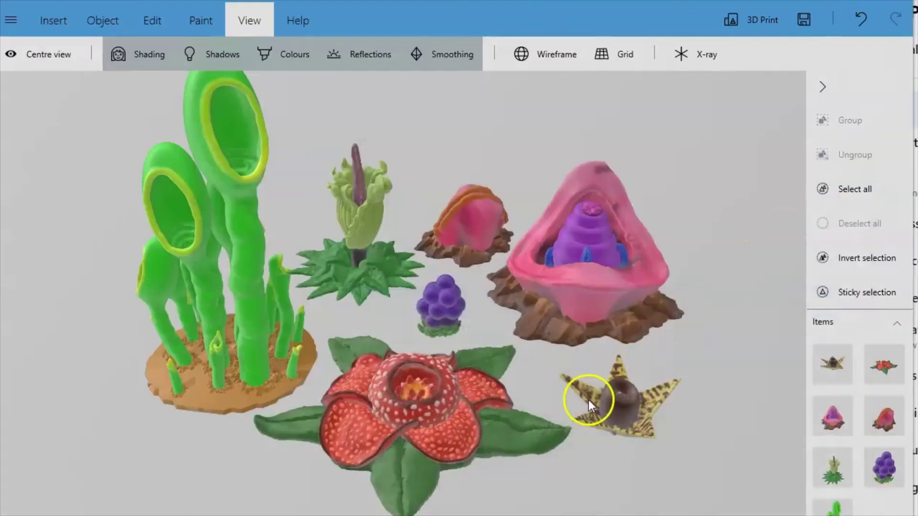
- Examine the full group of coloured alien plants from several angles, including the red flower and the spotted star-shaped plant
right_drag(660, 411, 655, 383)
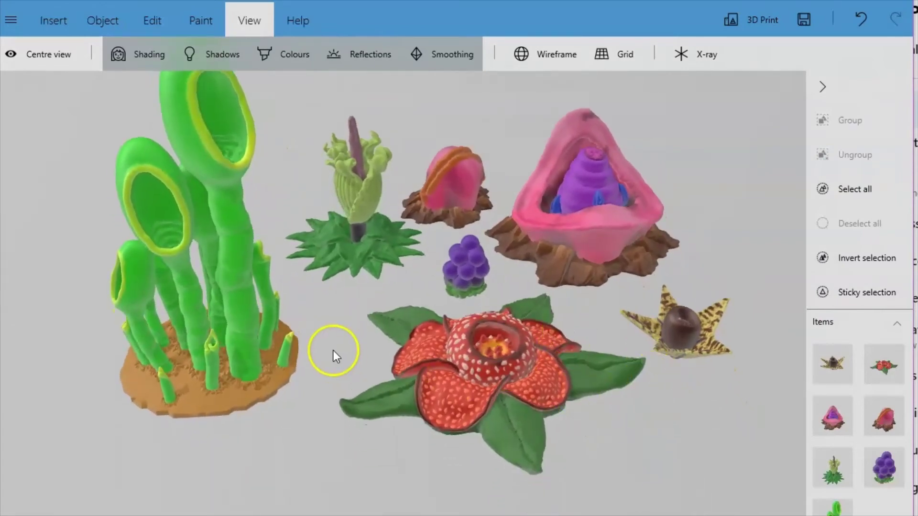
right_drag(334, 351, 385, 372)
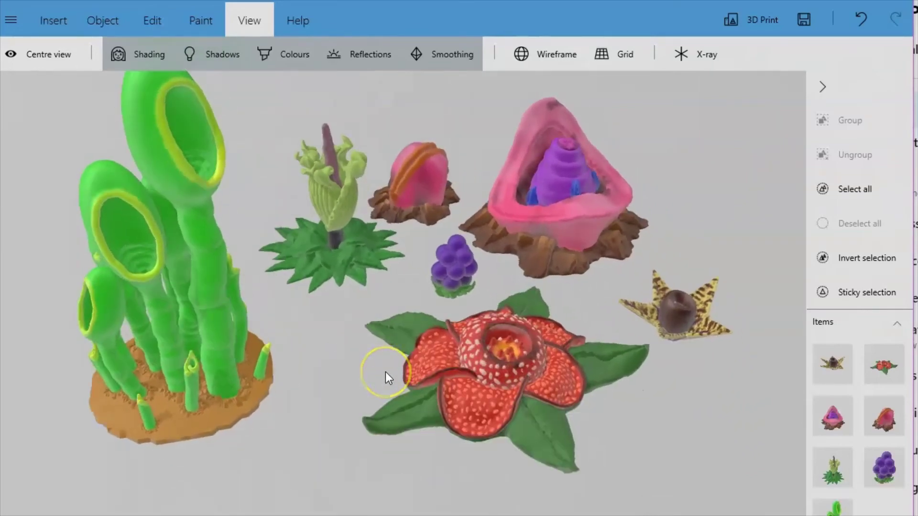
scroll(385, 372, up, 2)
scroll(385, 372, down, 2)
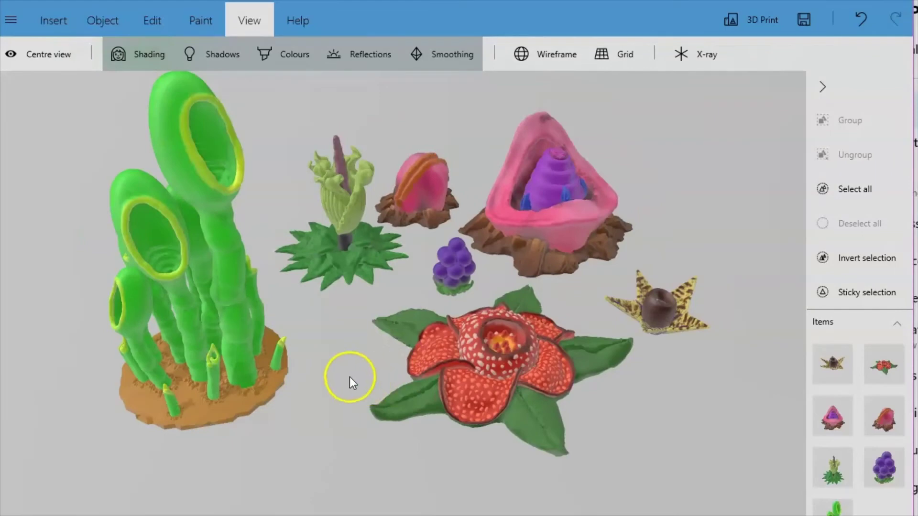
right_drag(346, 377, 349, 388)
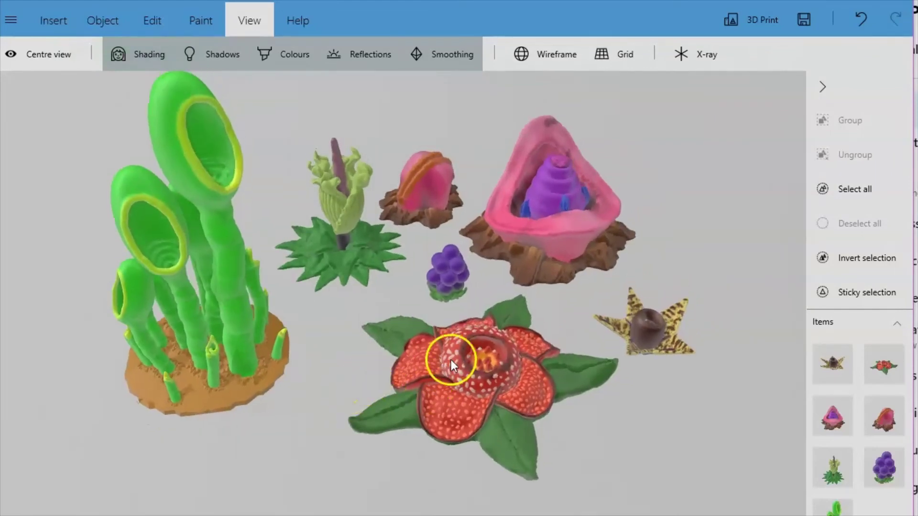
scroll(457, 355, up, 3)
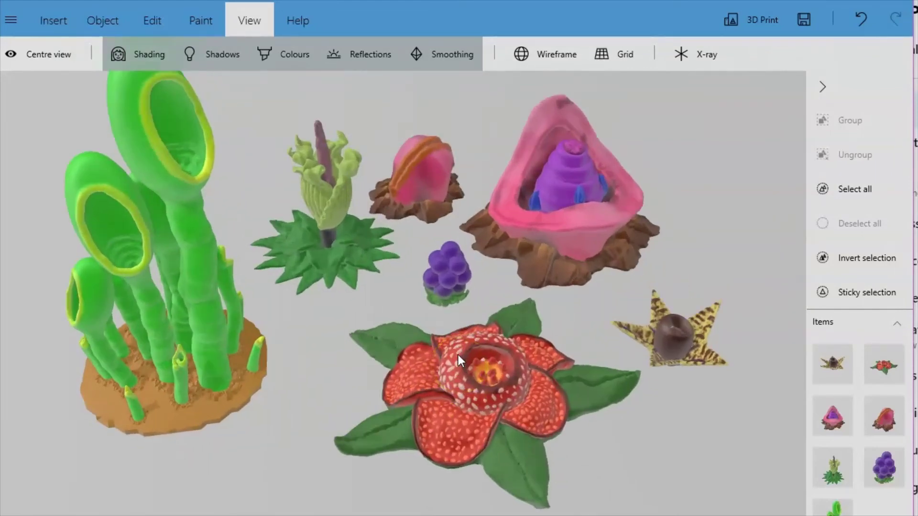
right_drag(375, 297, 332, 337)
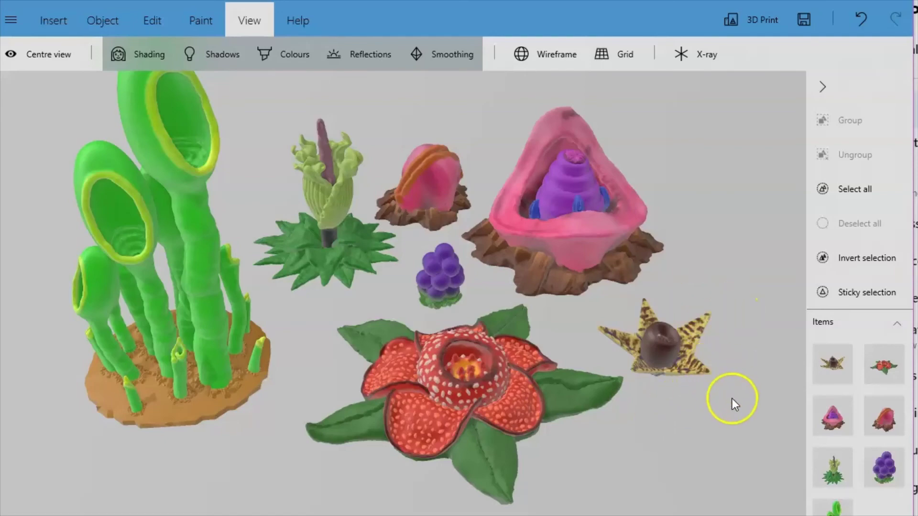
drag(735, 404, 641, 418)
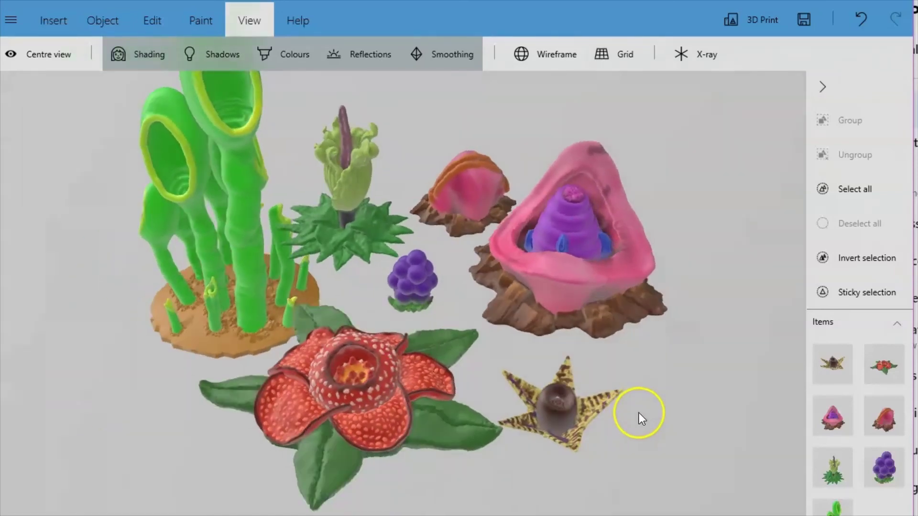